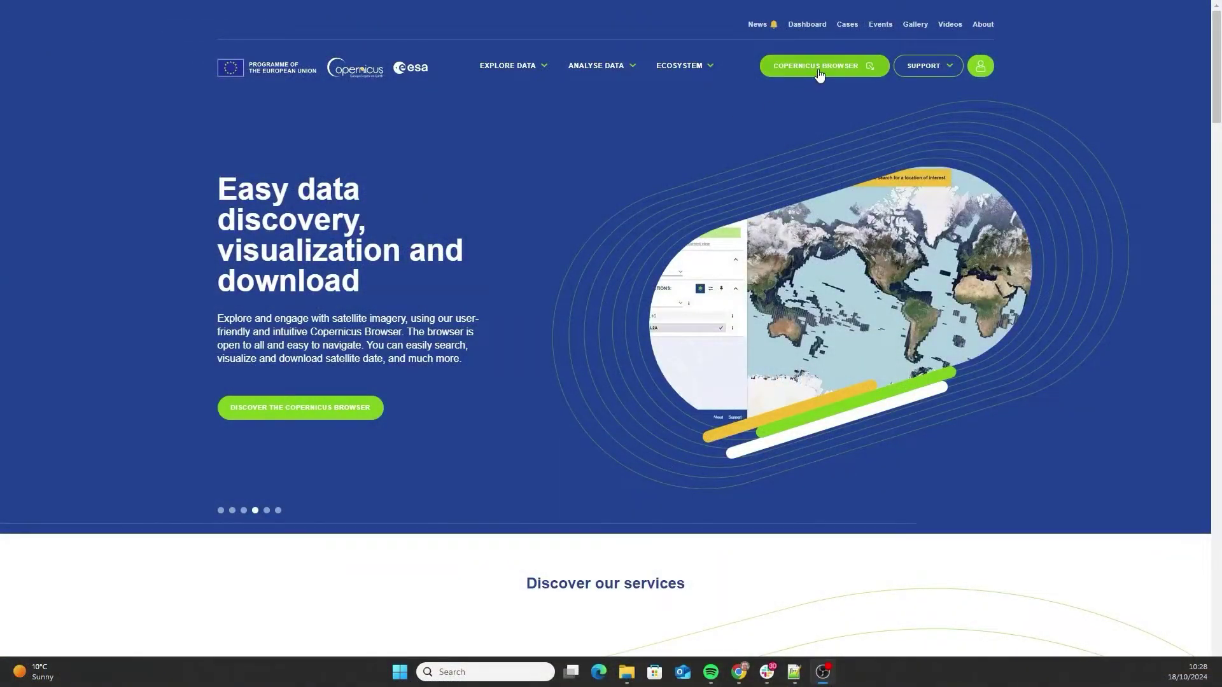
- Open the Copernicus Browser map viewer from the Copernicus Data Space Ecosystem site header
left_click(818, 69)
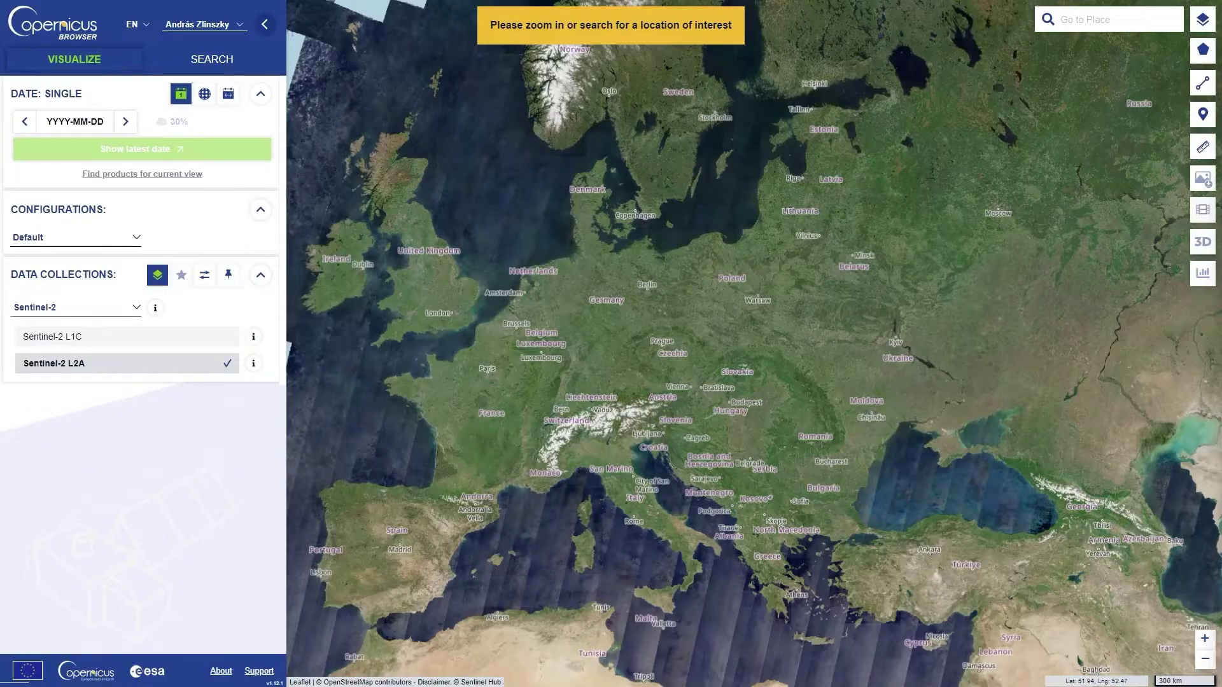
- Leave the language as EN, collapse the side panel, and zoom the Europe map down to Berlin
left_click(147, 28)
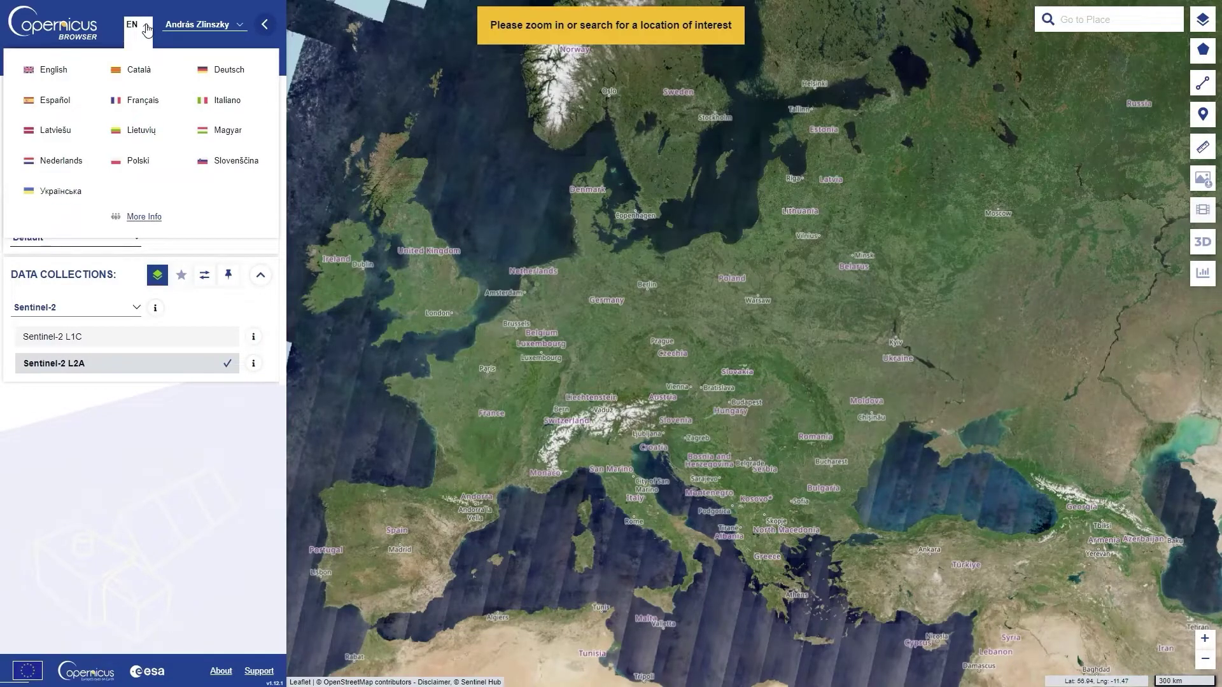
left_click(146, 29)
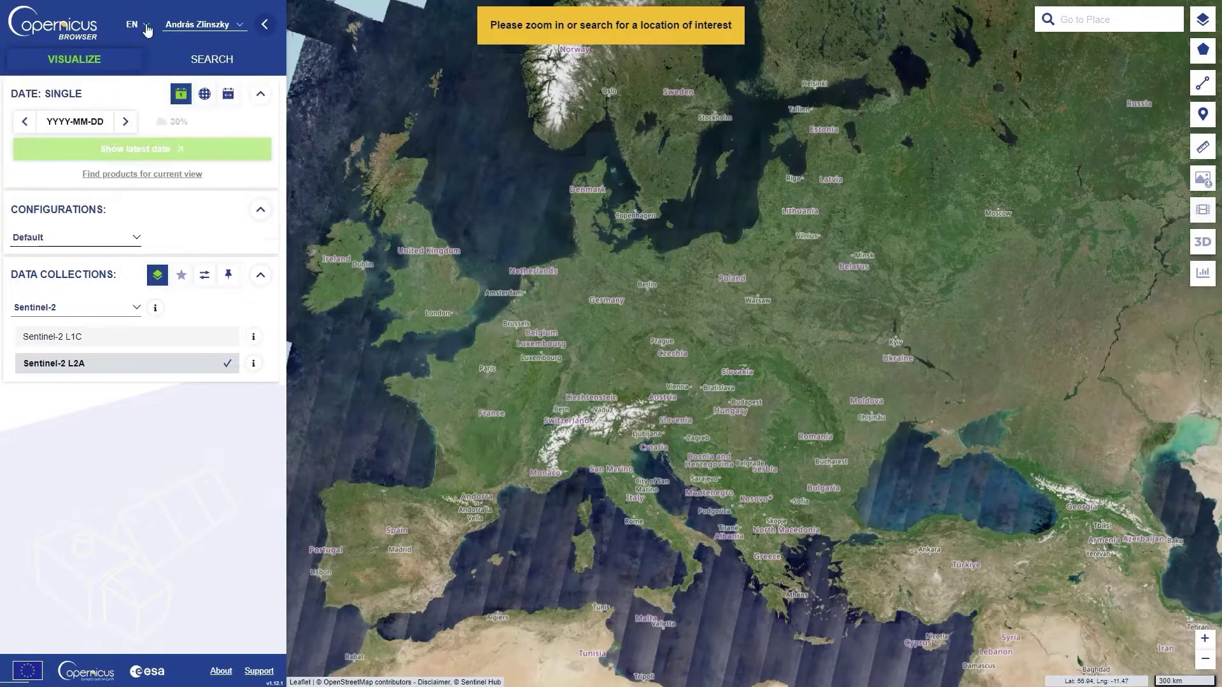
left_click(265, 26)
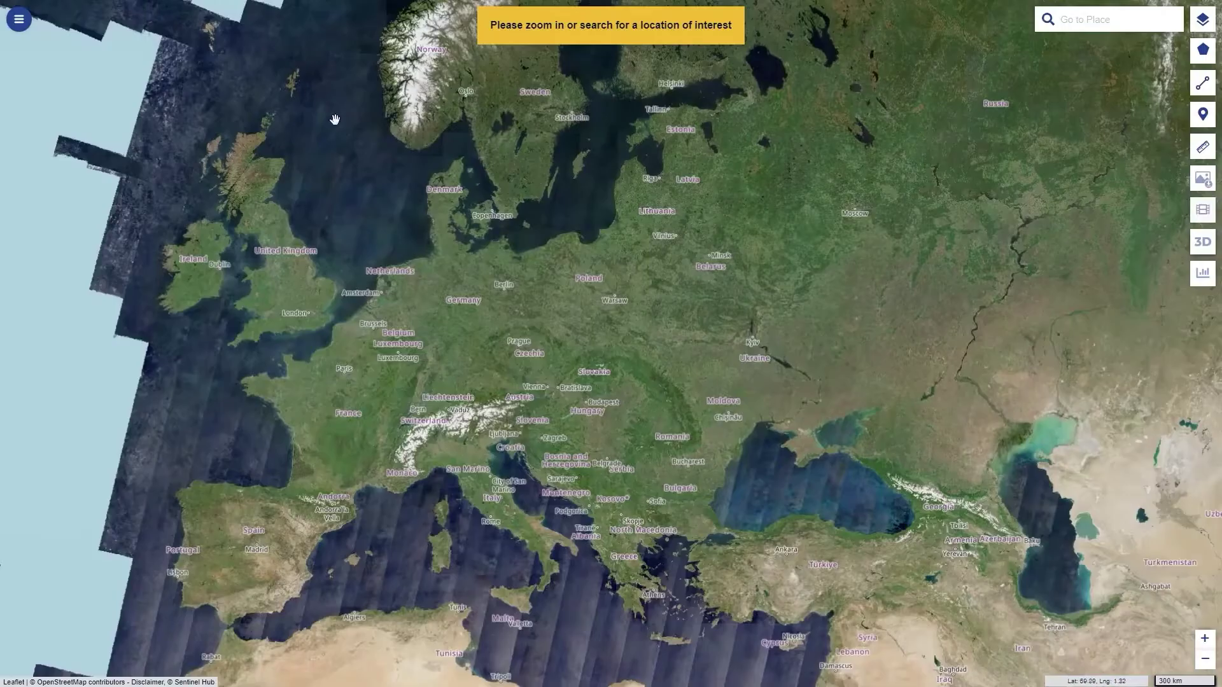
left_click_drag(545, 320, 745, 363)
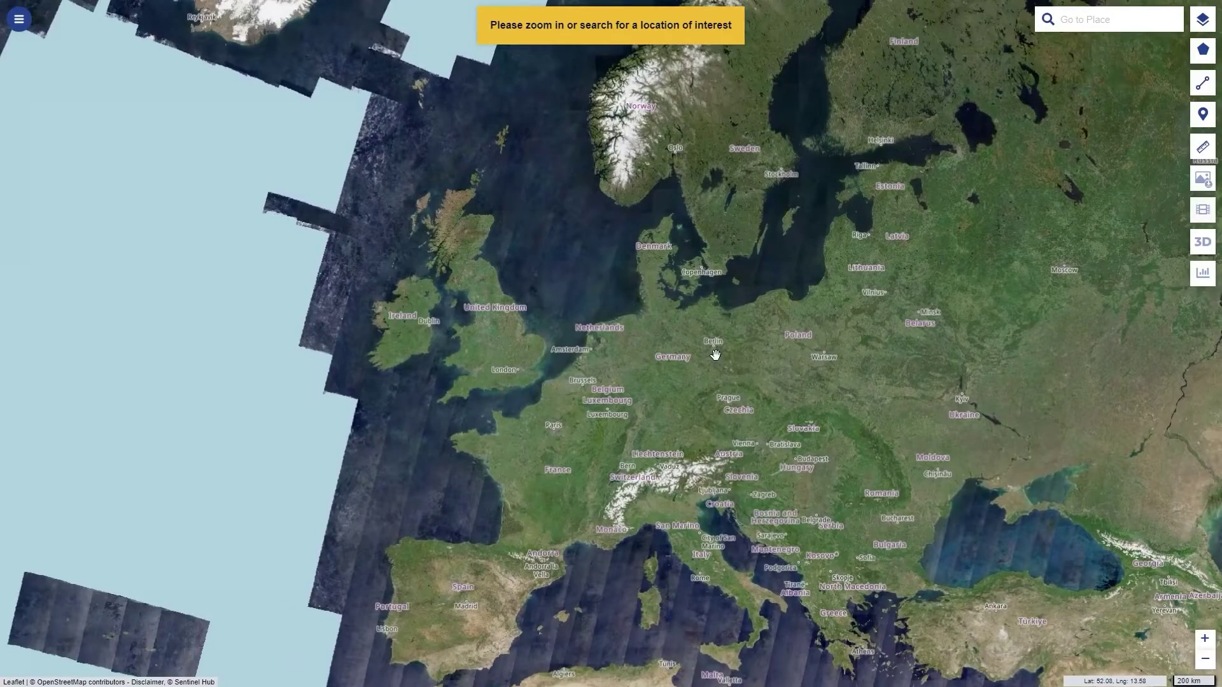
scroll(718, 344, "up", 1)
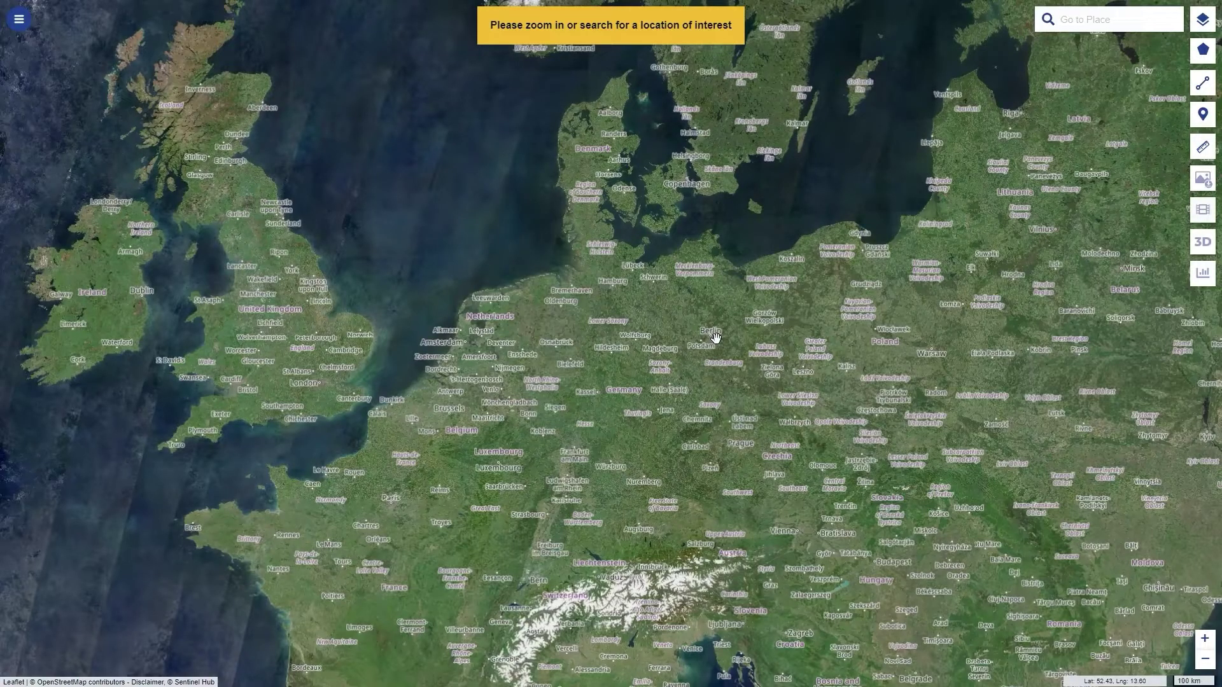
scroll(715, 337, "up", 5)
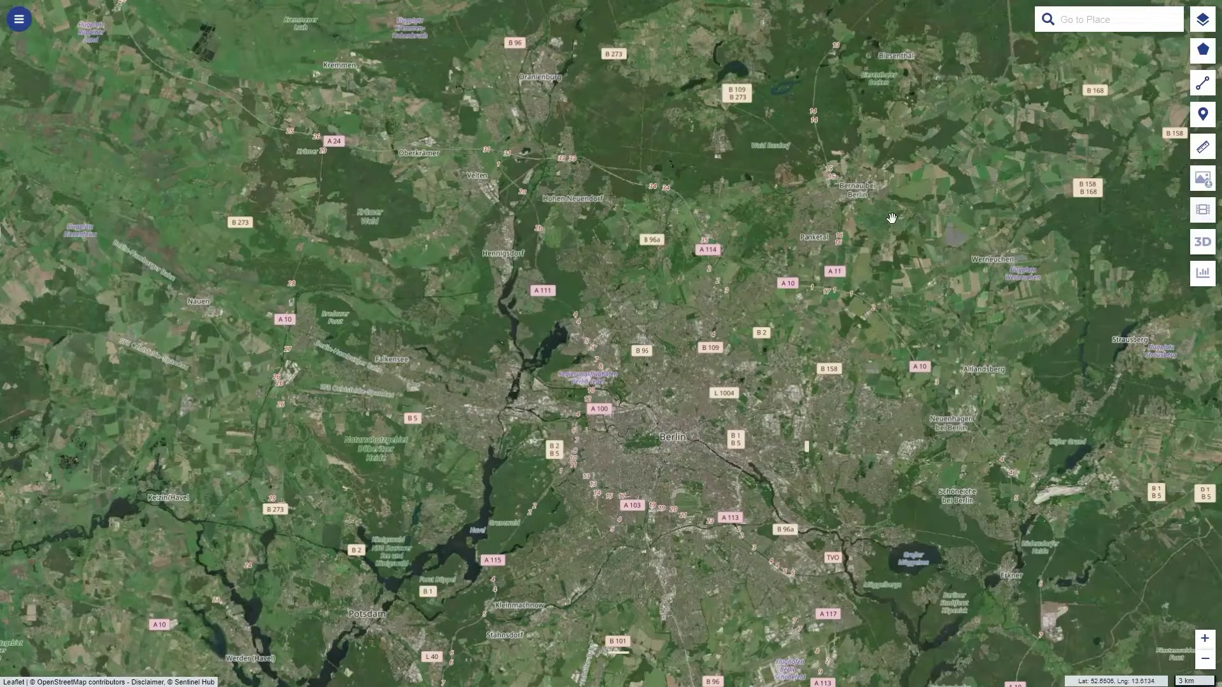
mouse_move(1199, 26)
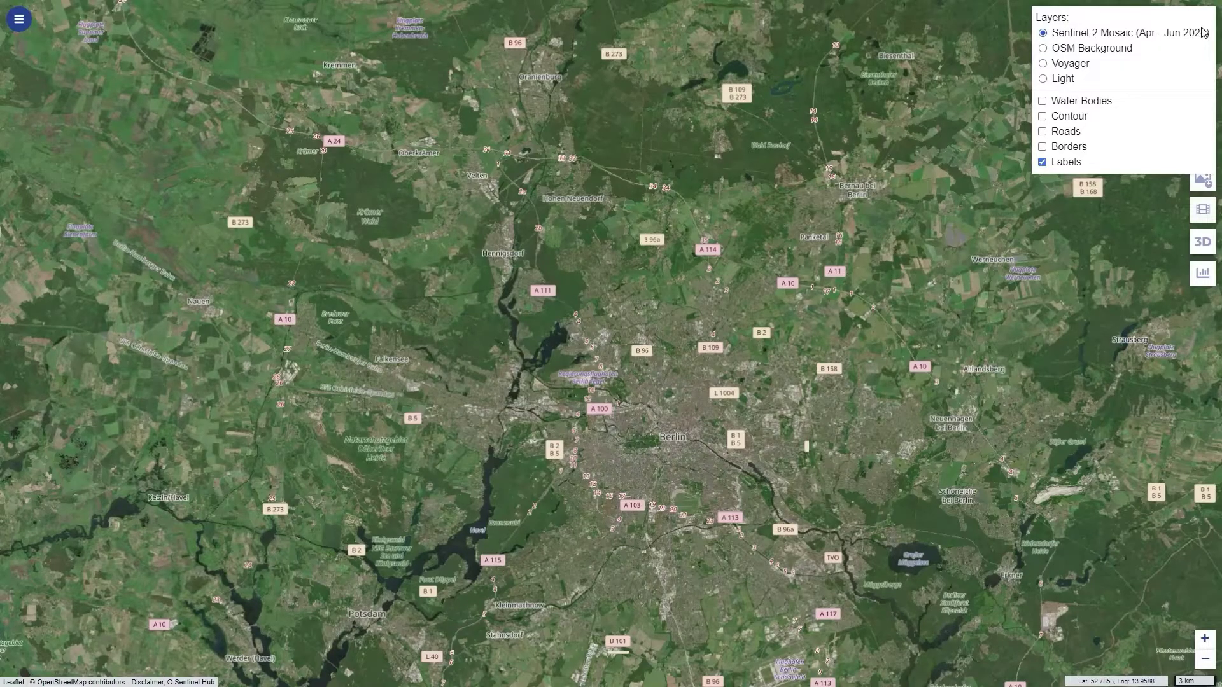
- Try the OSM Background, Voyager and Light base maps, then return to Sentinel-2 Mosaic
left_click(1043, 50)
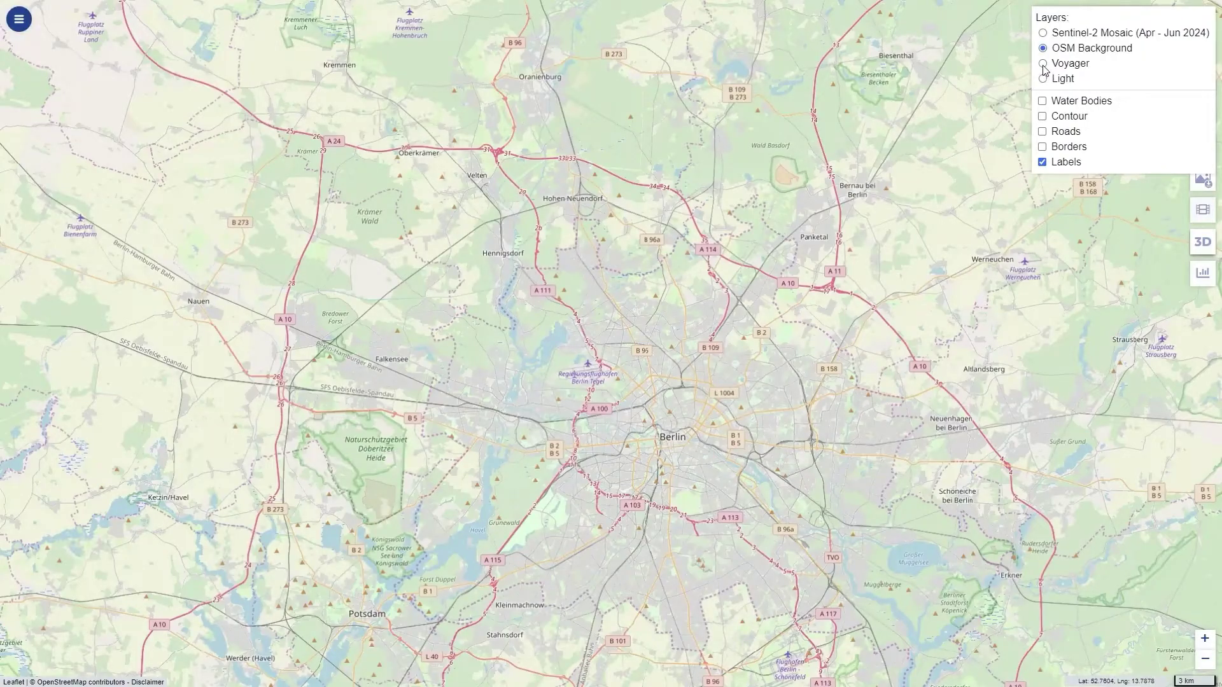
left_click(1042, 64)
left_click(1043, 79)
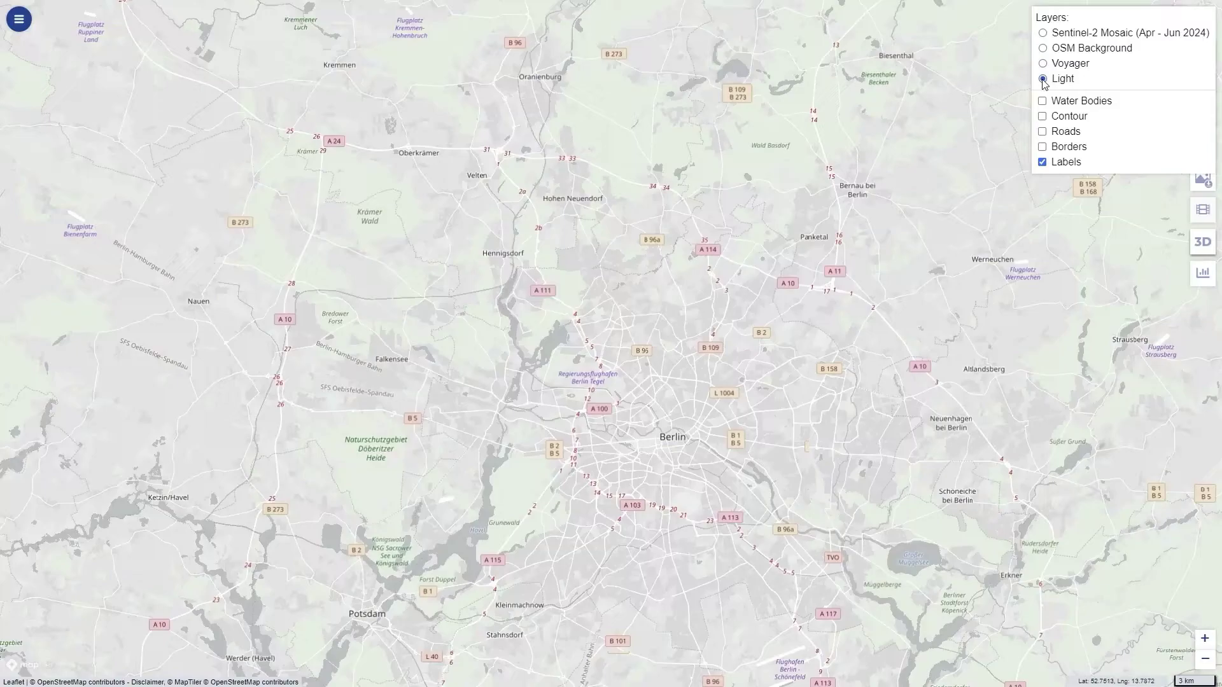
left_click(1042, 33)
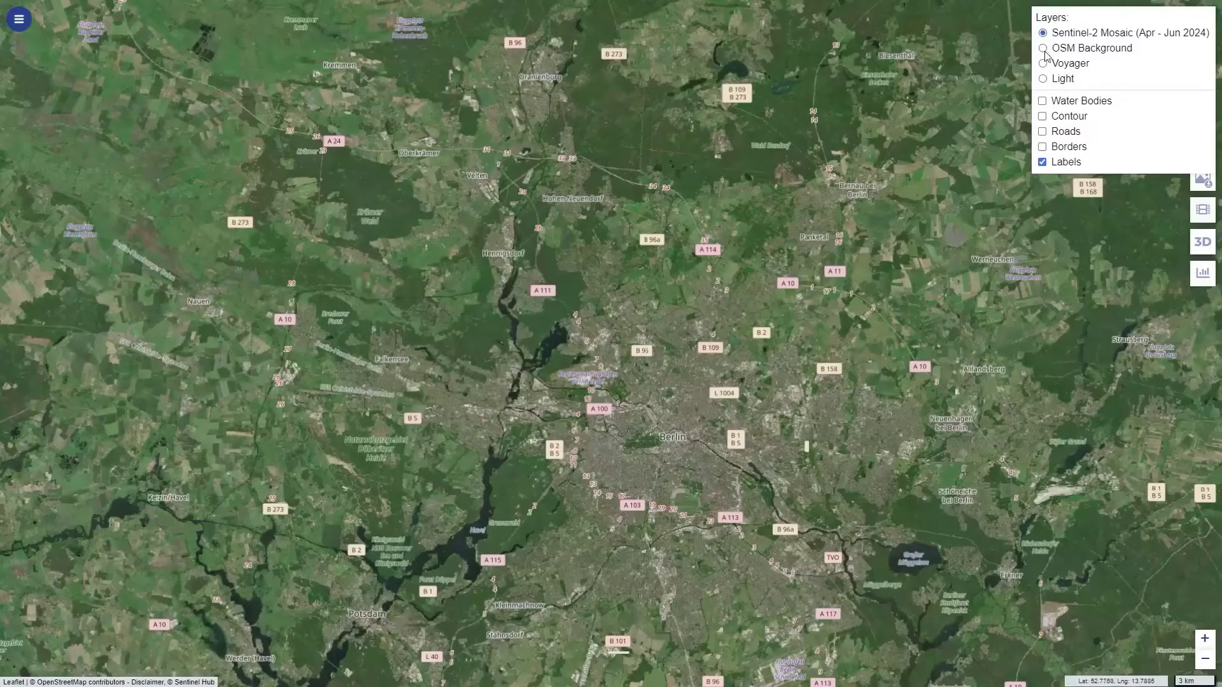
- Turn on Water Bodies, Contour, Roads and Borders overlays, then switch all overlays and Labels off
left_click(1042, 103)
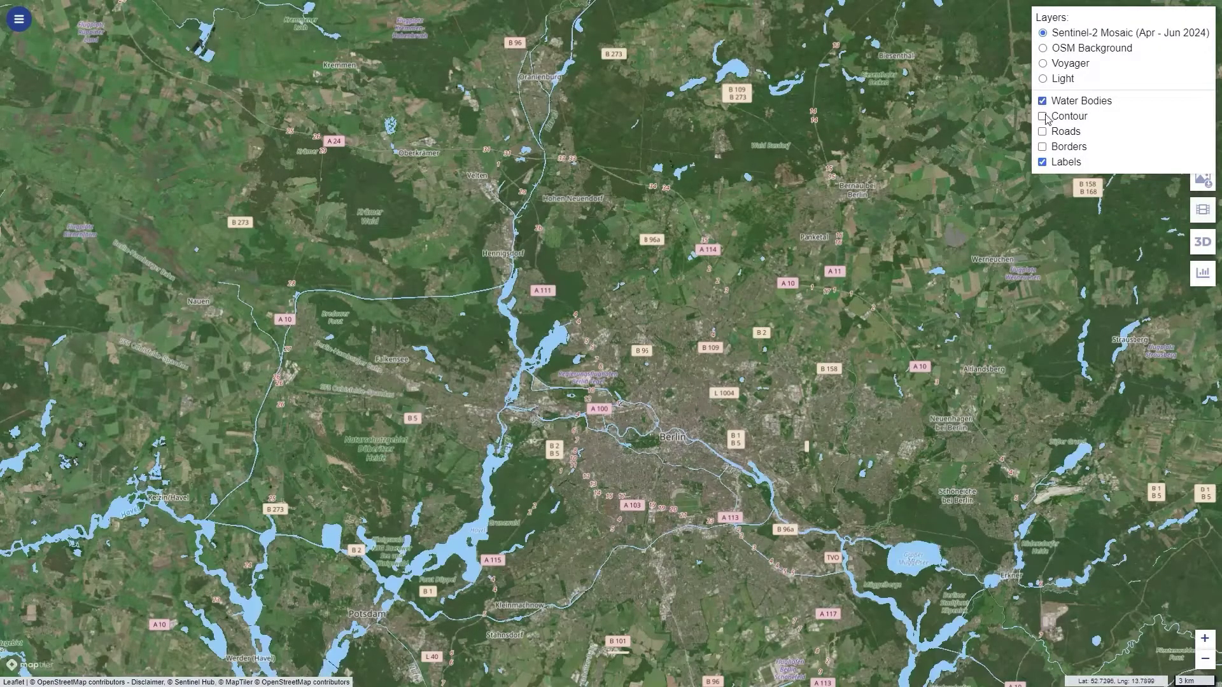
left_click(1041, 118)
left_click(1042, 133)
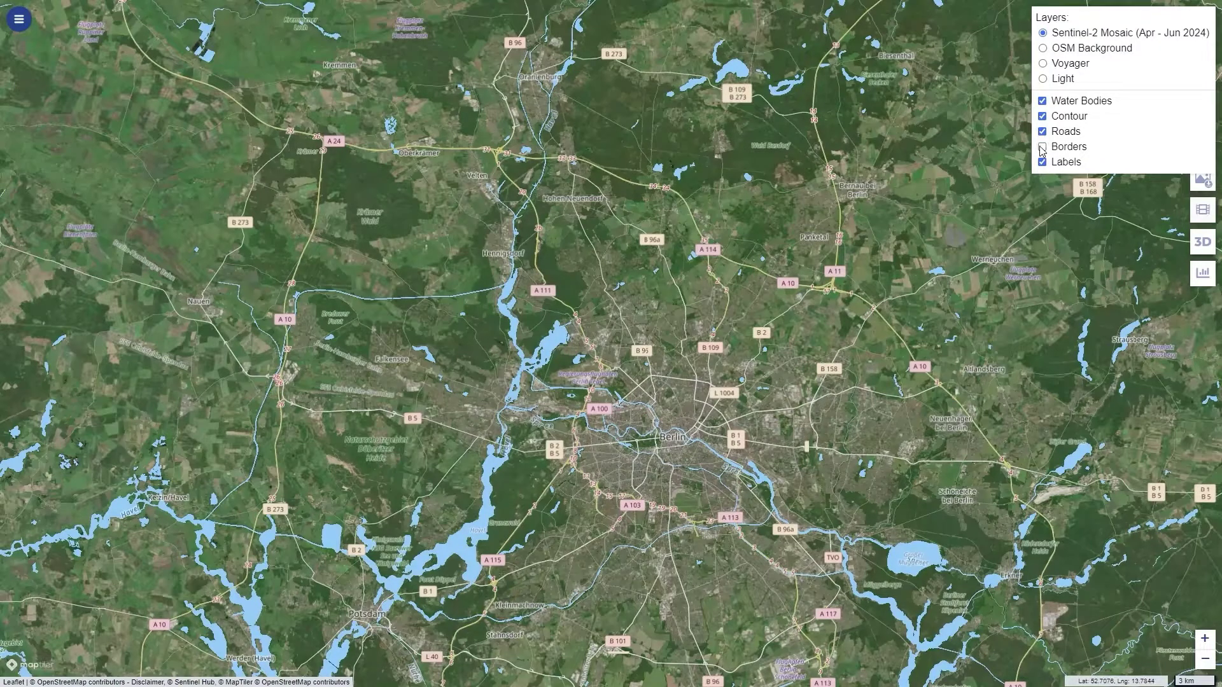
left_click(1042, 147)
left_click(1042, 162)
left_click(1042, 147)
left_click(1043, 132)
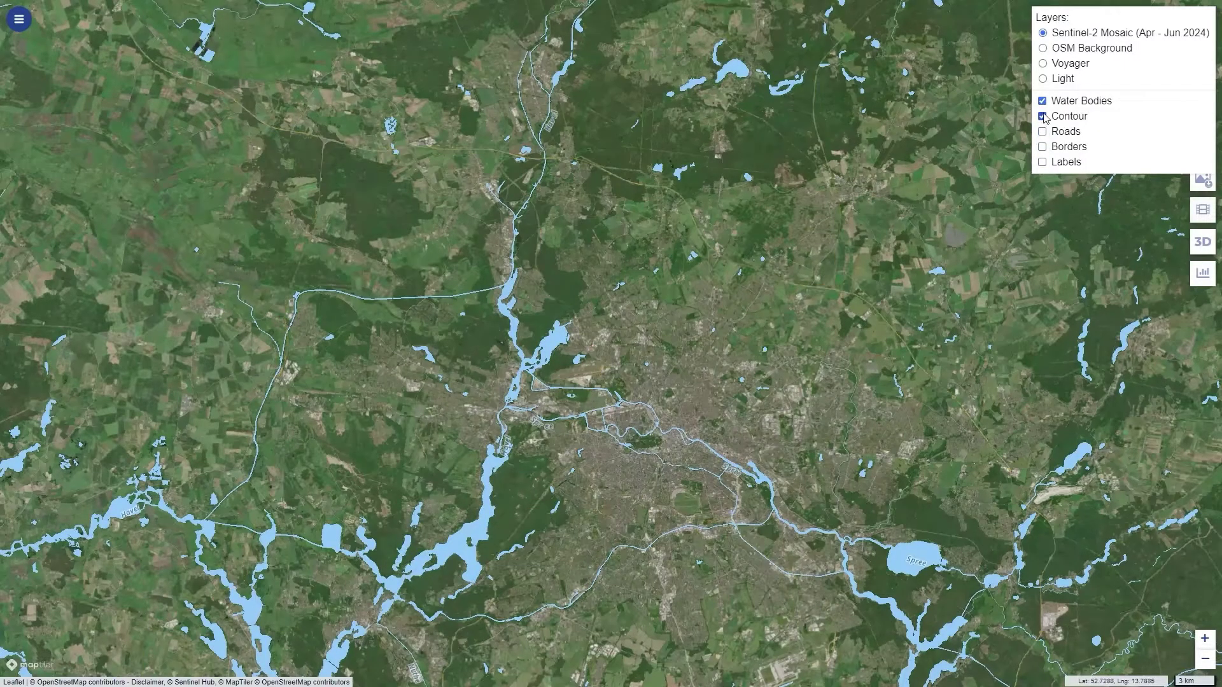
left_click(1042, 116)
left_click(1042, 100)
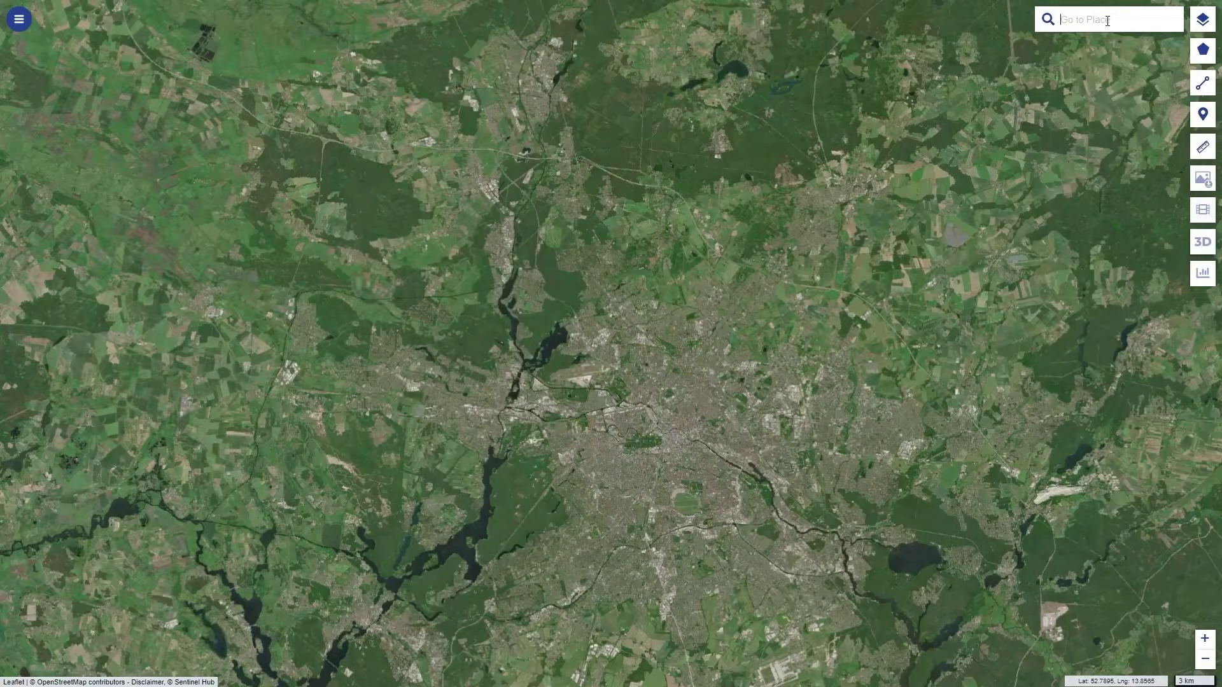
- Jump to Helsinki via place search and measure a distance and area across the city
type("Helsinki")
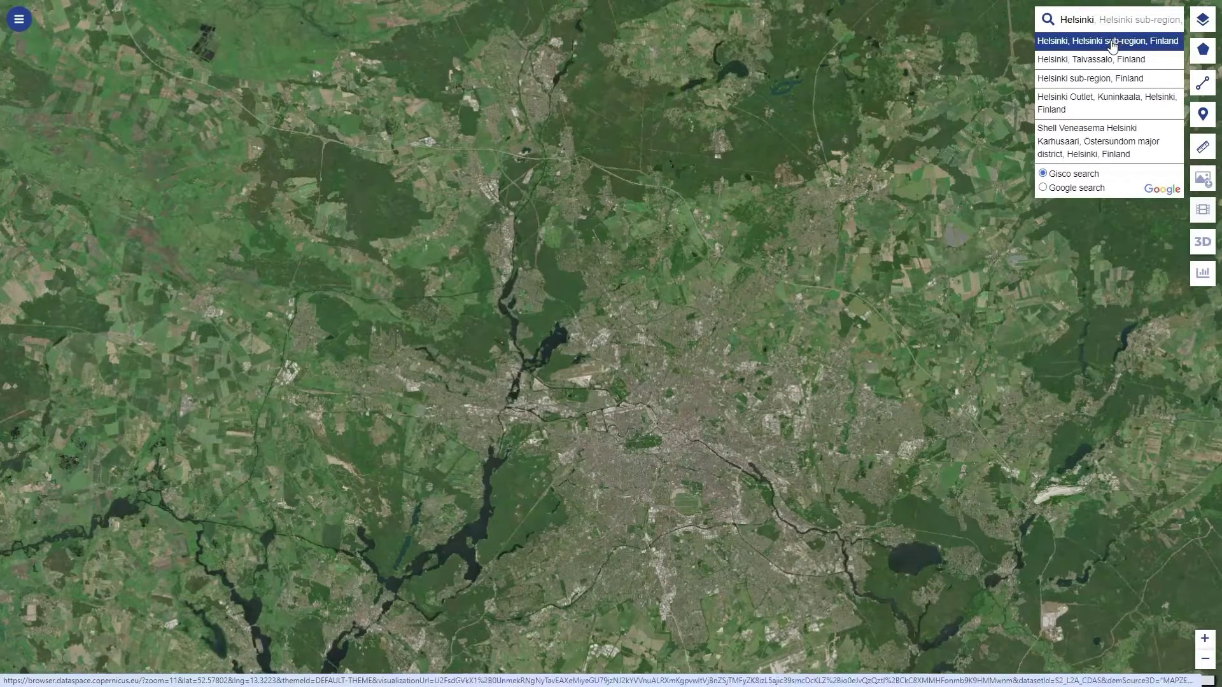
left_click(1111, 43)
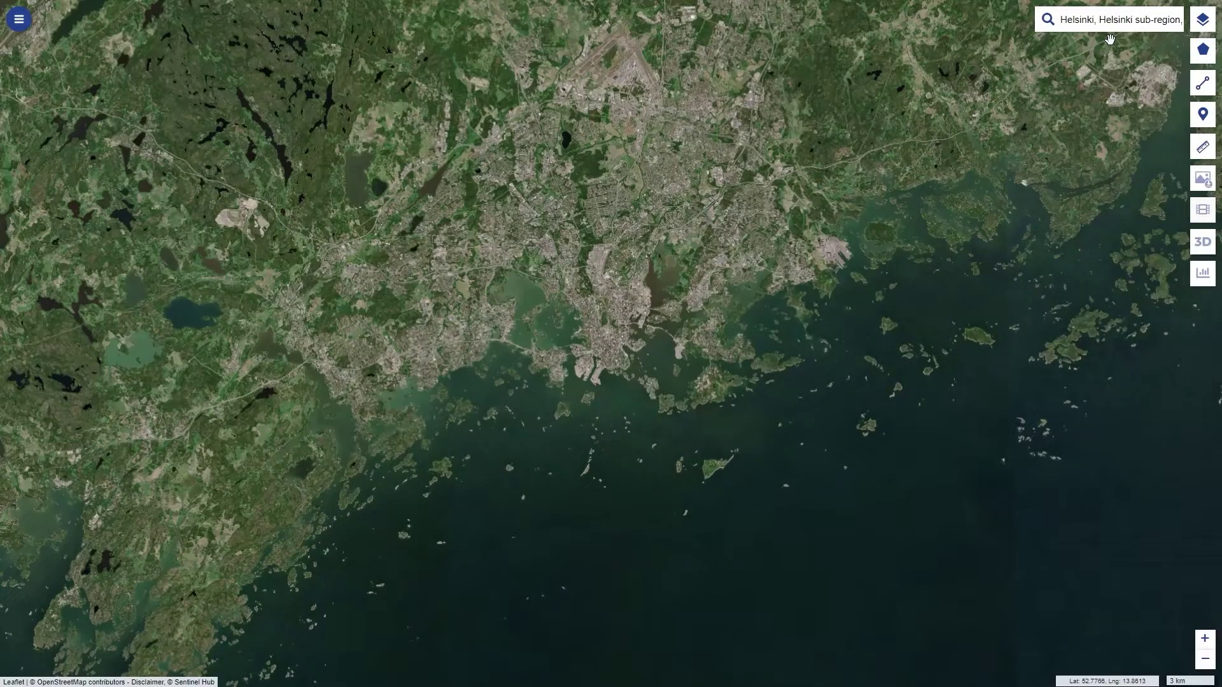
mouse_move(1205, 72)
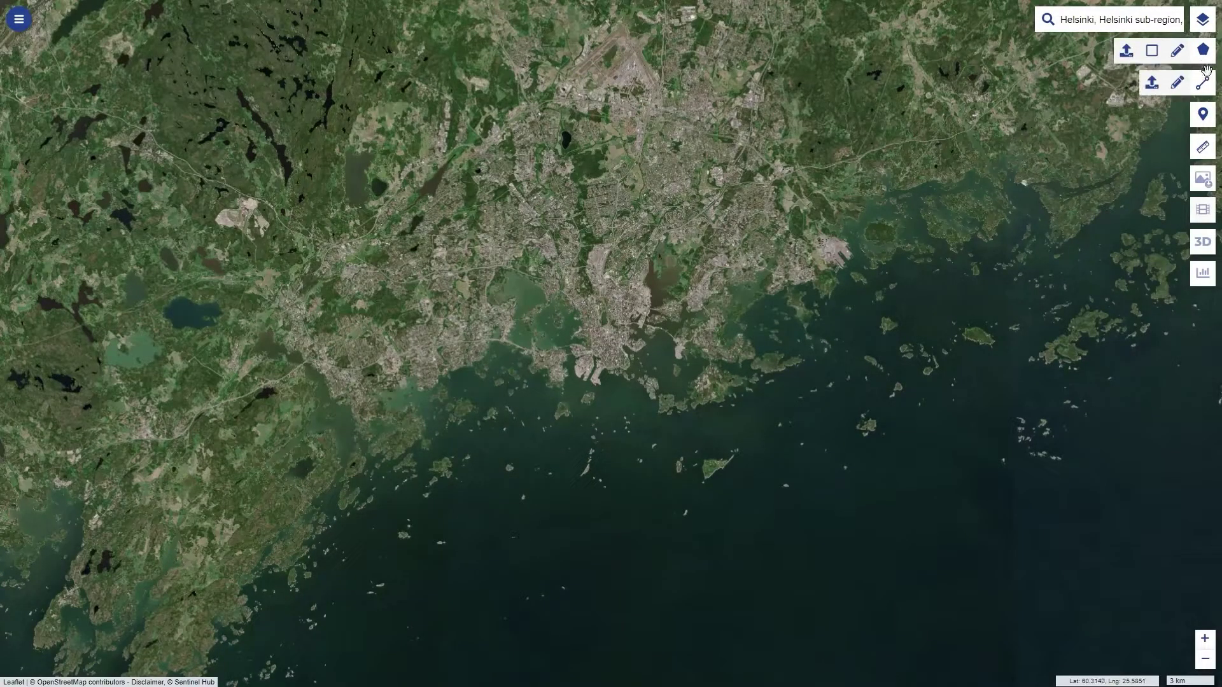
left_click(1202, 146)
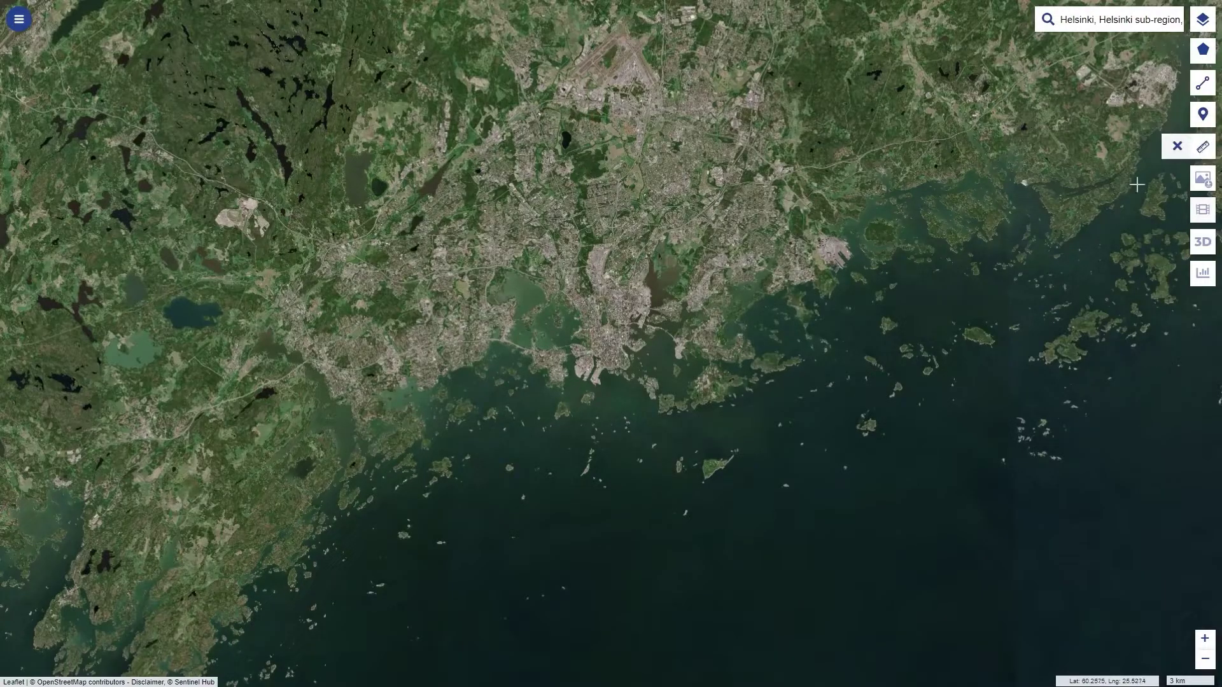
left_click(824, 229)
left_click(430, 337)
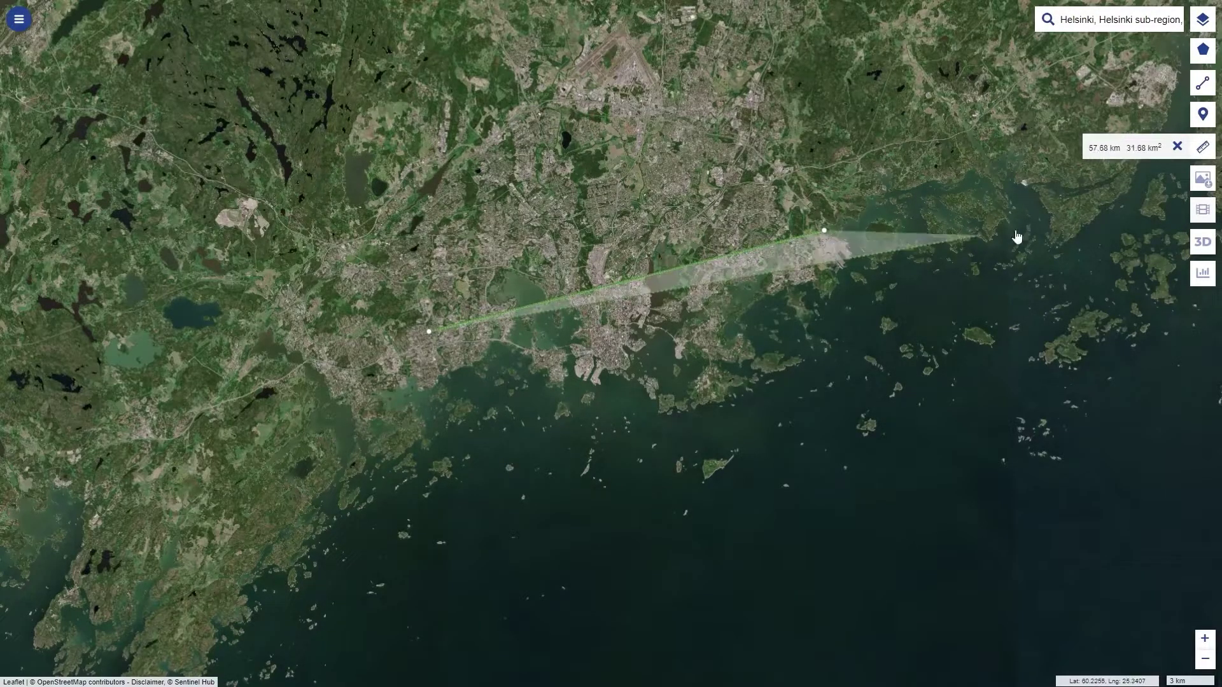
left_click(1177, 147)
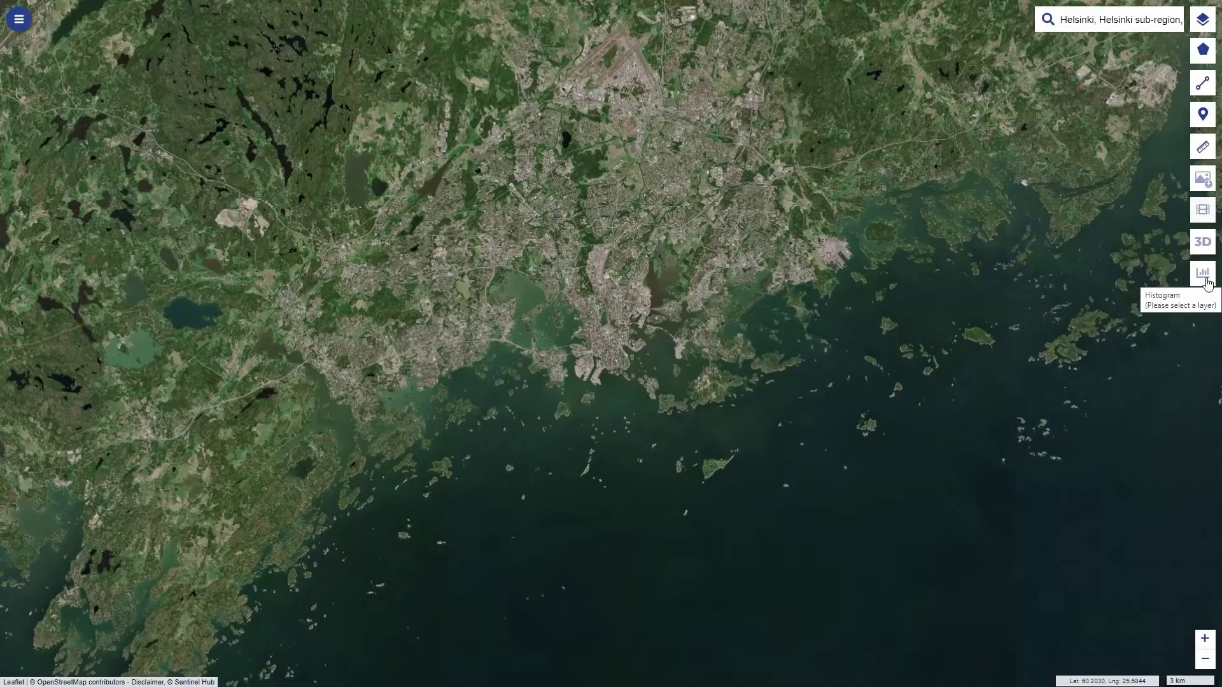
- Load the latest 2024-08-29 Sentinel-2 L2A image, raise the cloud limit, and choose mosaic date mode
left_click(19, 19)
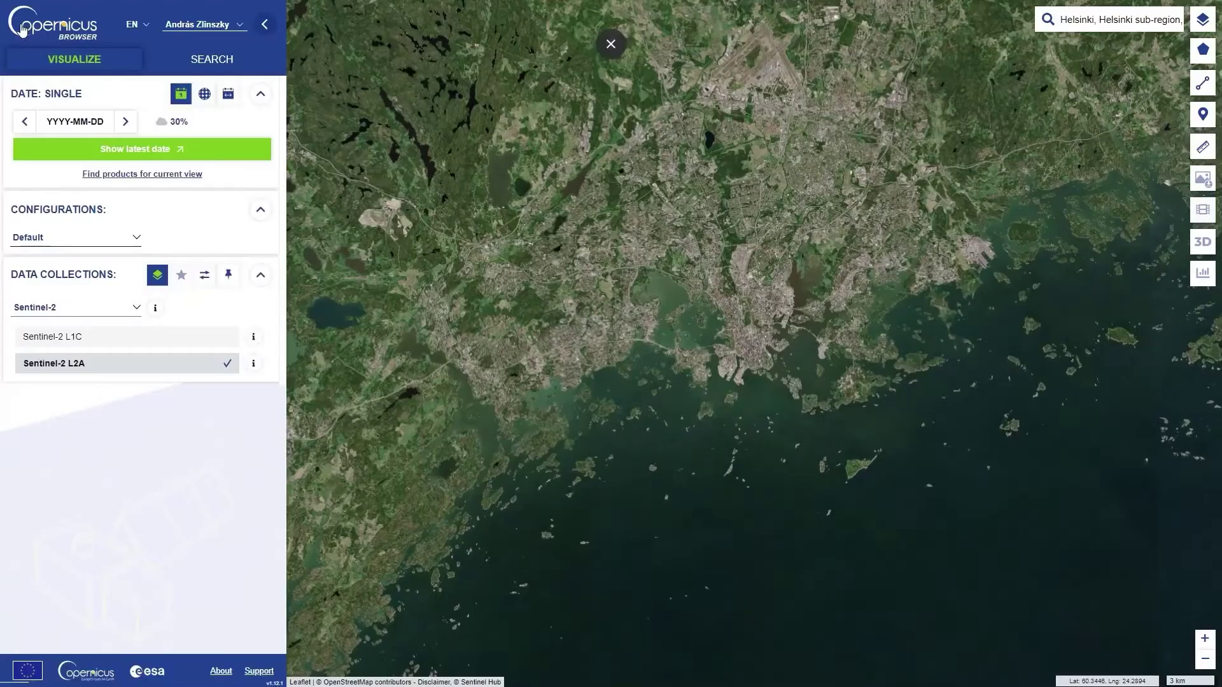
left_click(162, 155)
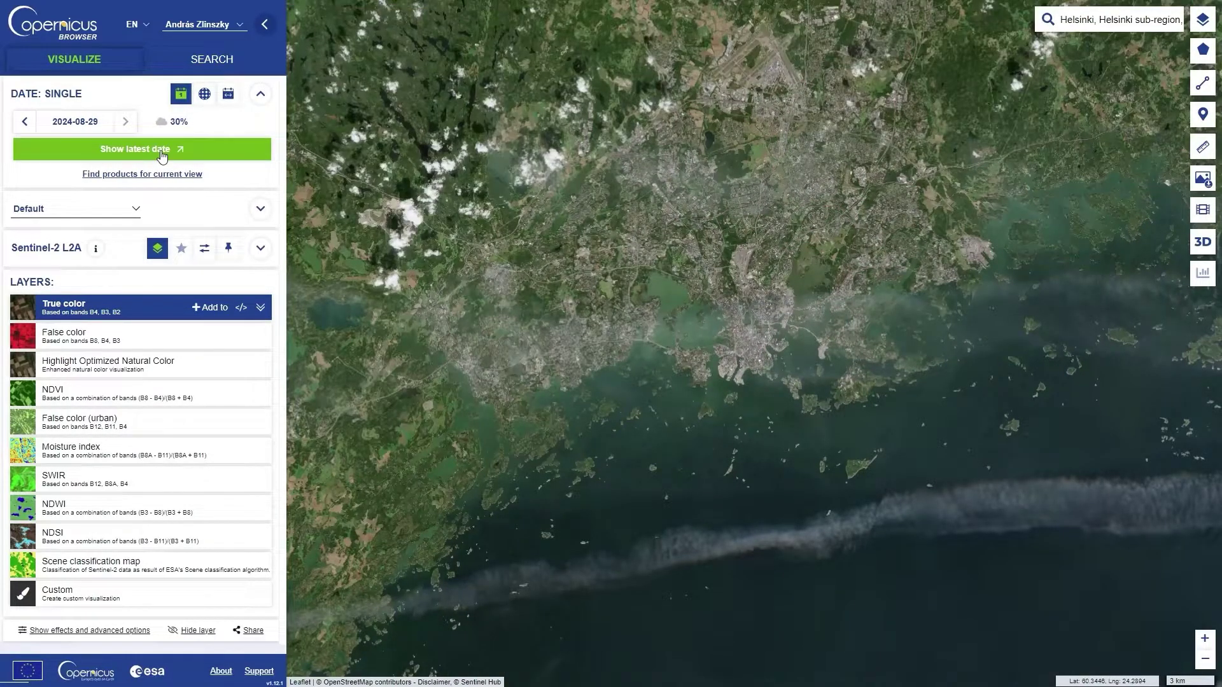
left_click(76, 124)
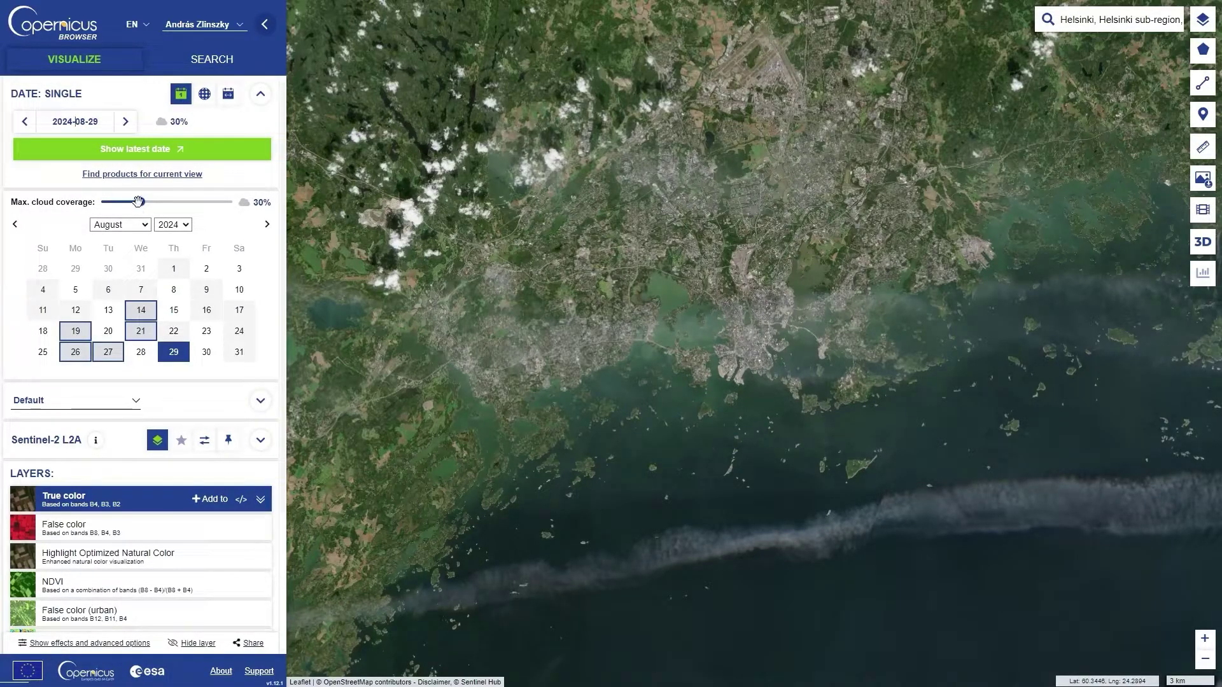
left_click_drag(138, 202, 141, 203)
left_click(204, 95)
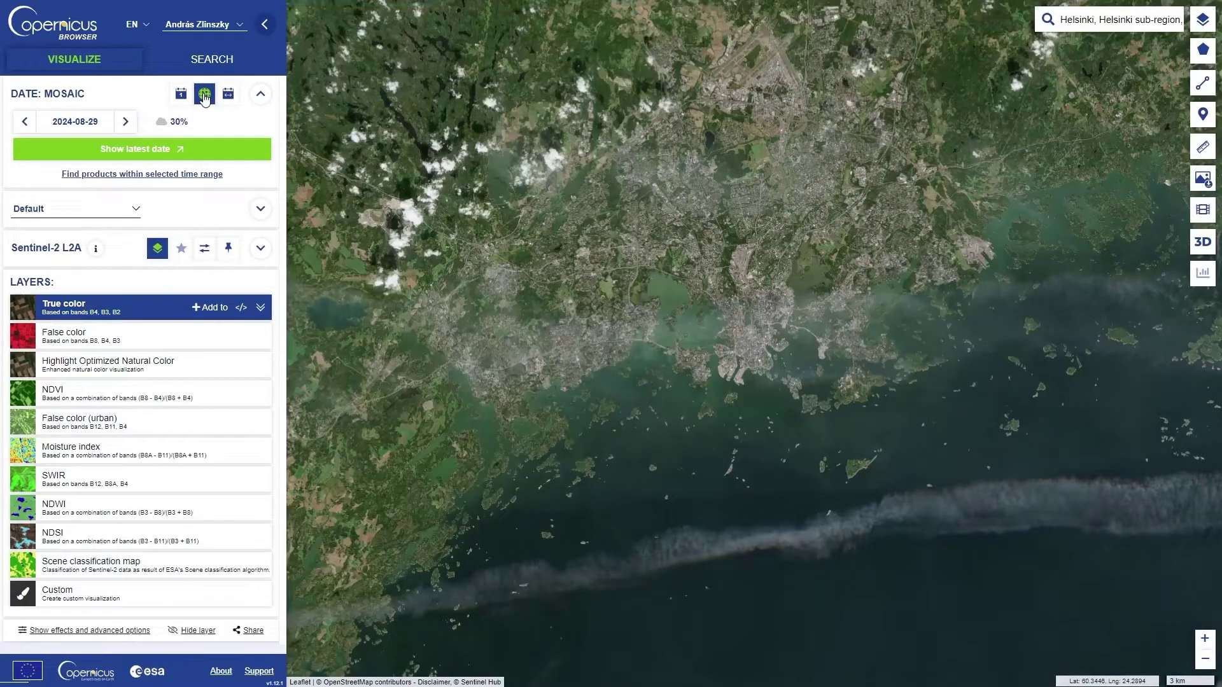
- Build a 2024-07-29 to 2024-08-29 least-cloud-coverage mosaic, then revert to single date 2024-08-29
left_click(228, 96)
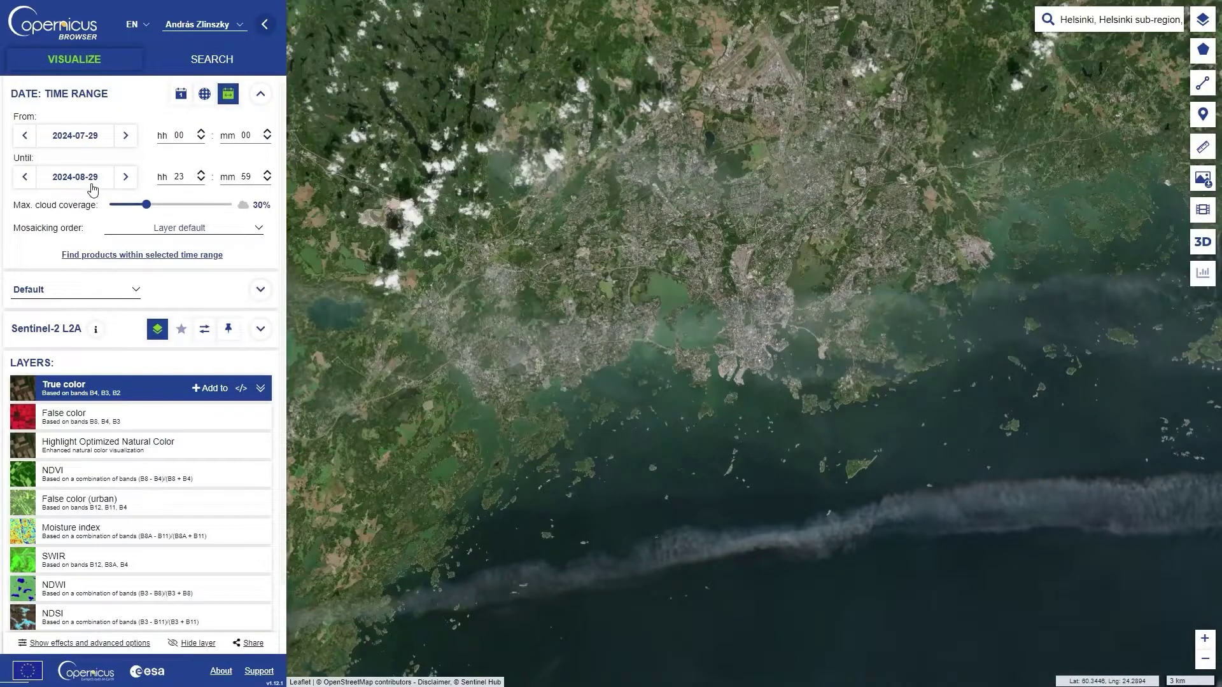
left_click(260, 230)
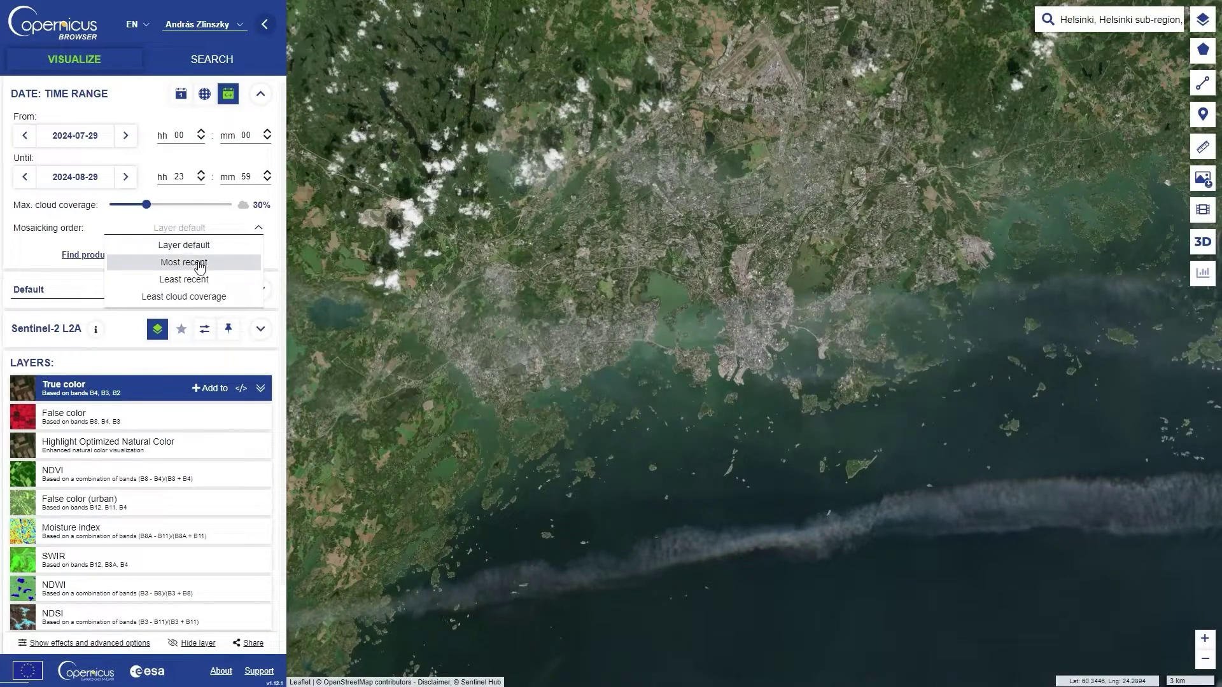
left_click(205, 296)
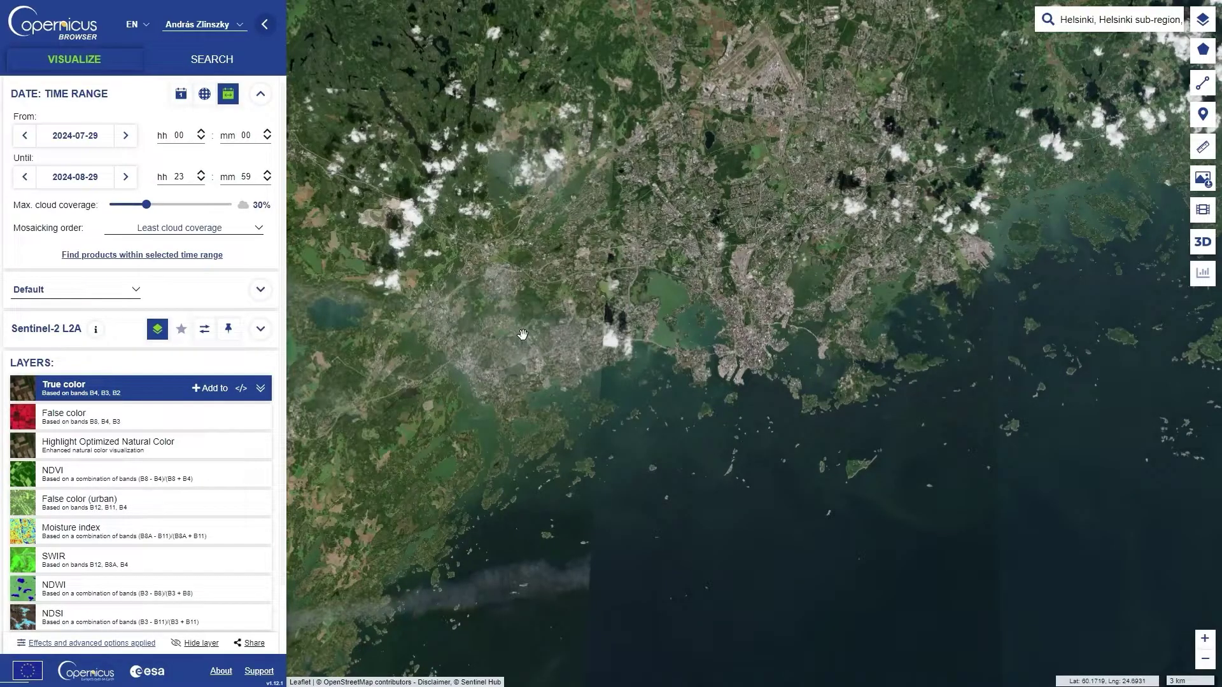
left_click(181, 94)
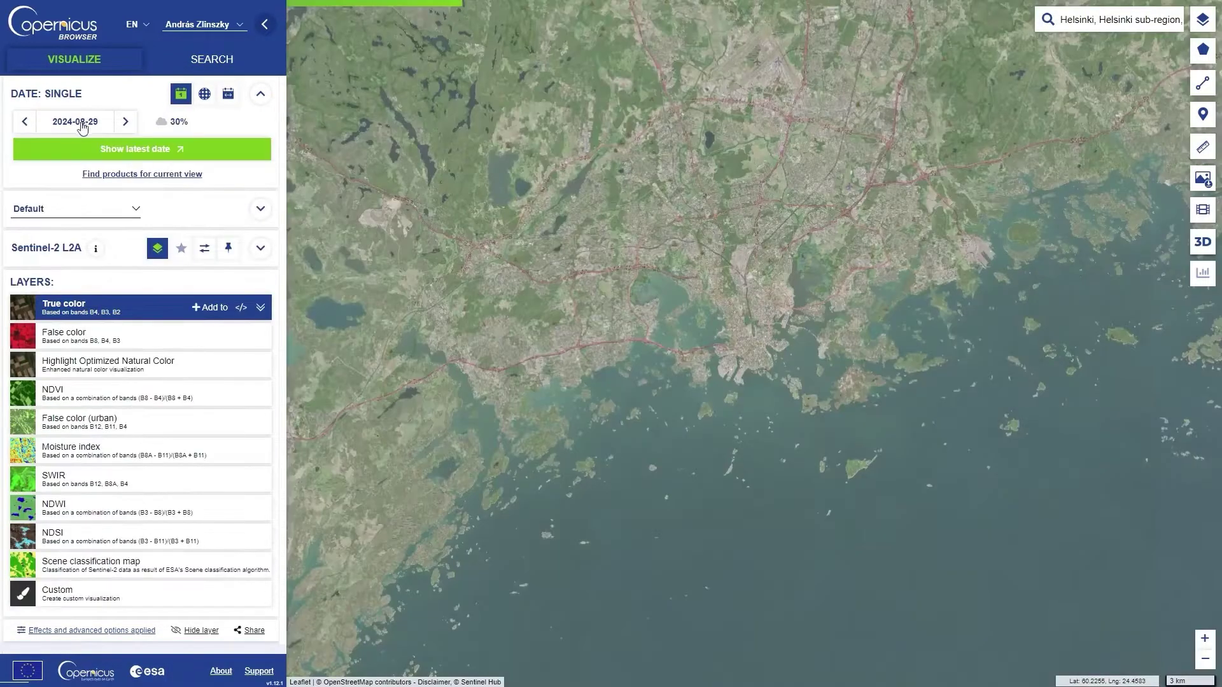
- Load the snowy 2024-02-18 image of Helsinki and bring up the Themes list
left_click(71, 127)
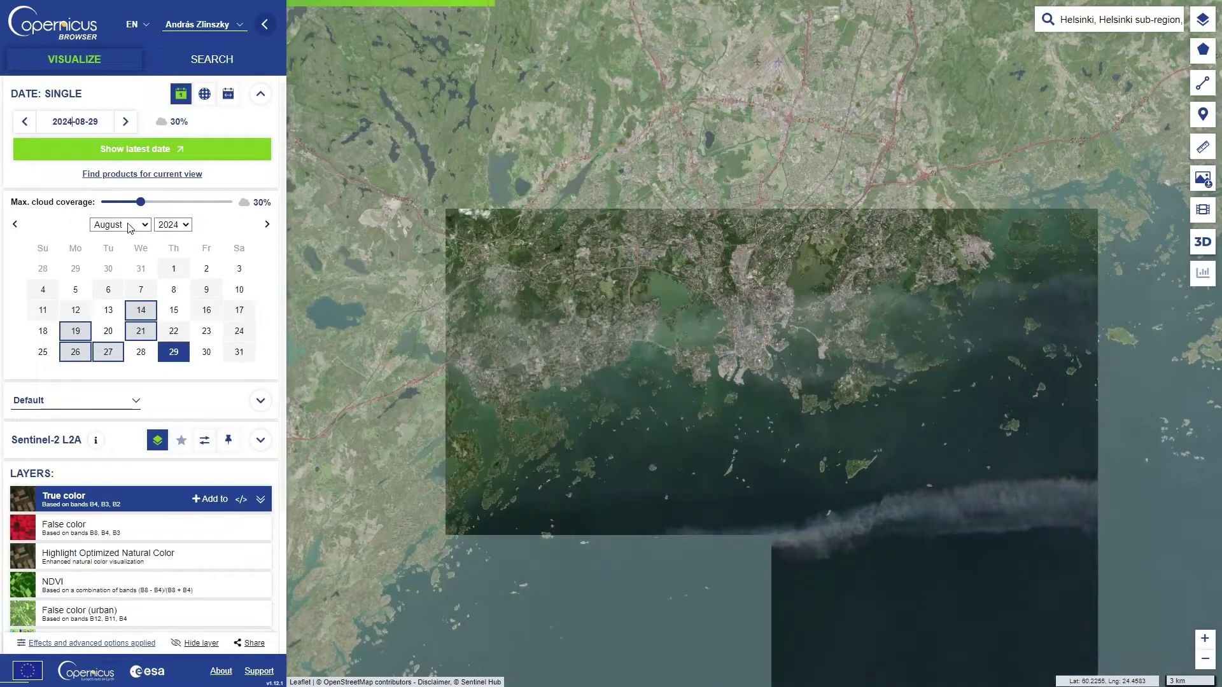
left_click(128, 226)
left_click(112, 255)
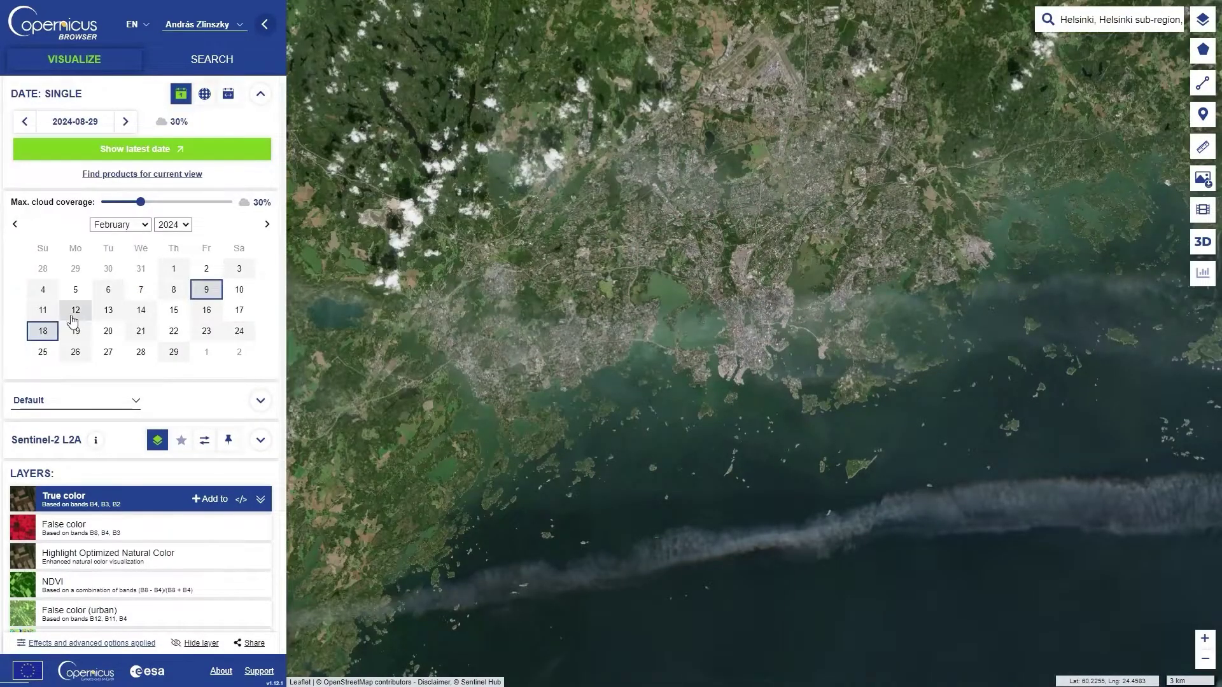
left_click(49, 336)
left_click_drag(853, 566, 738, 399)
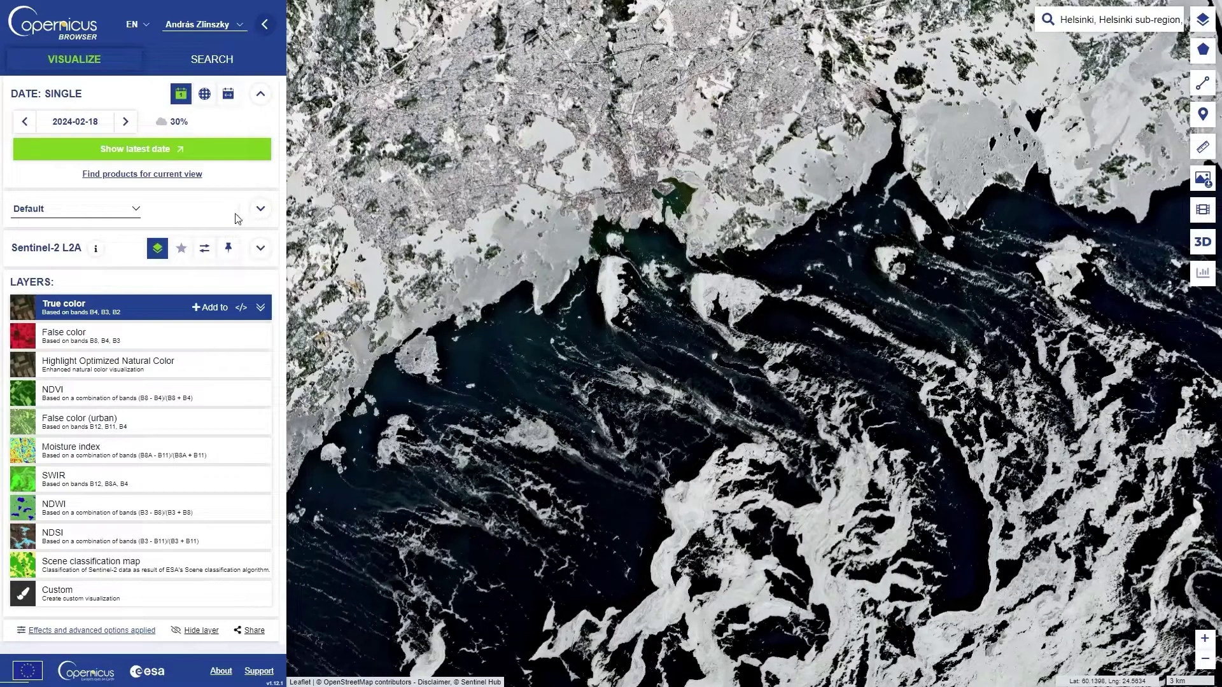
left_click(132, 215)
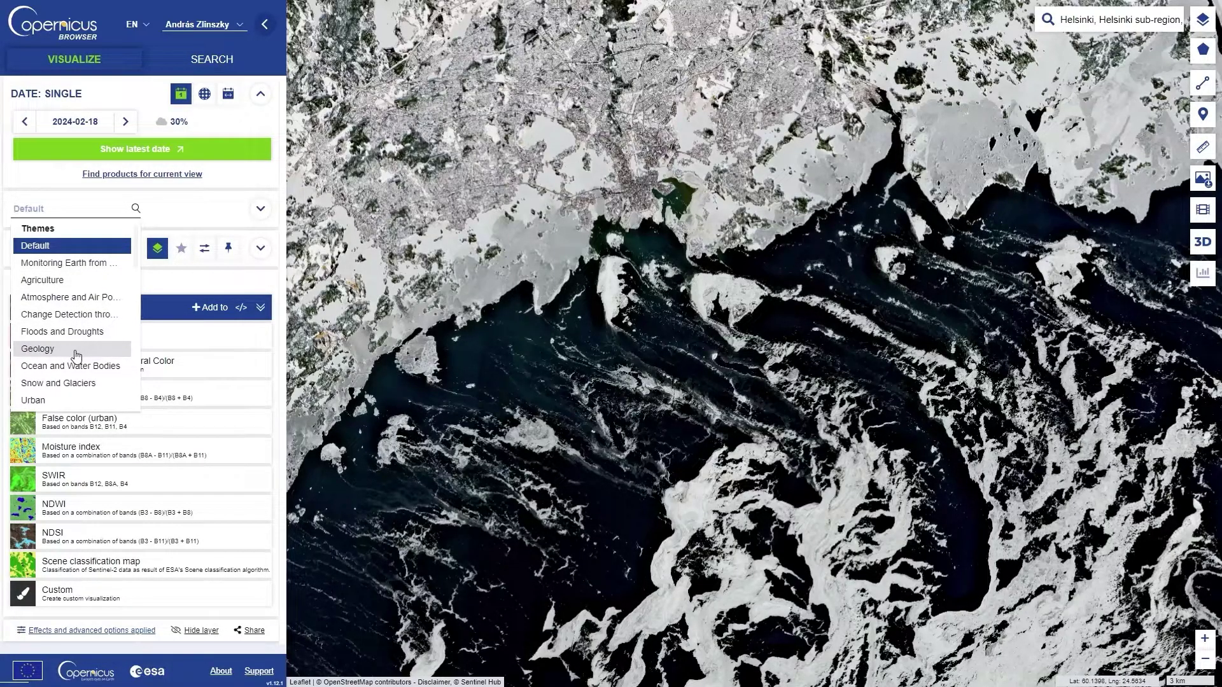
- Preview the Drought in Denmark highlight from the Floods and Droughts theme
left_click(77, 332)
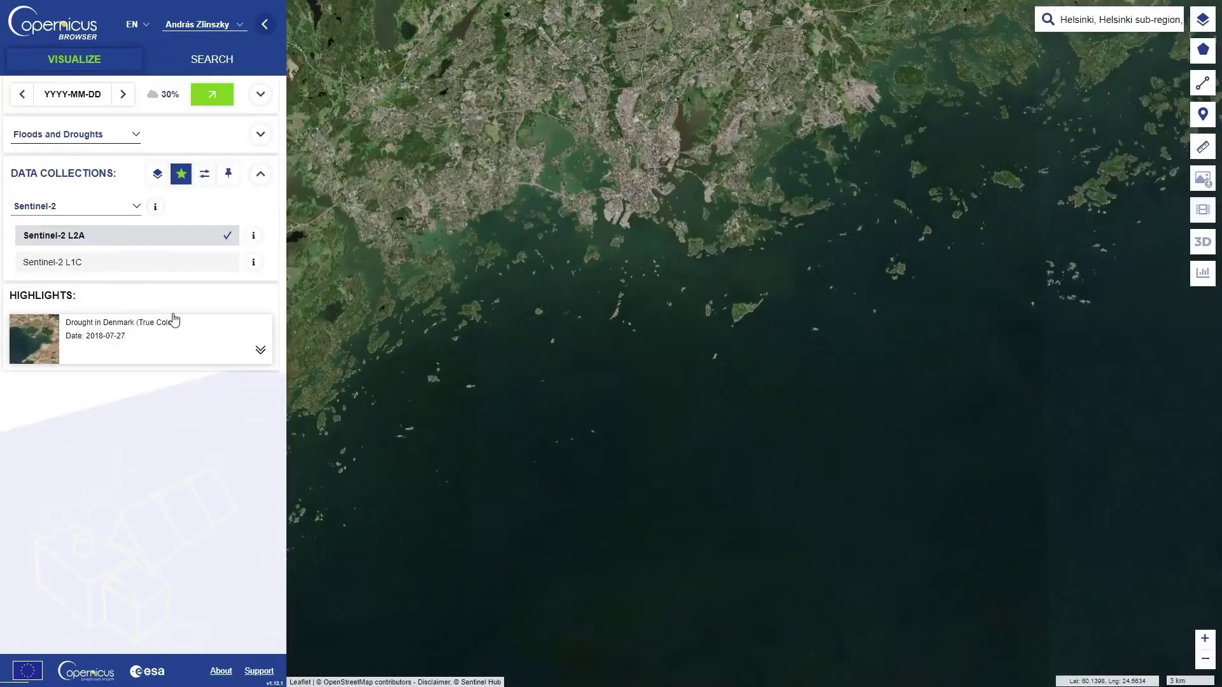
left_click(38, 343)
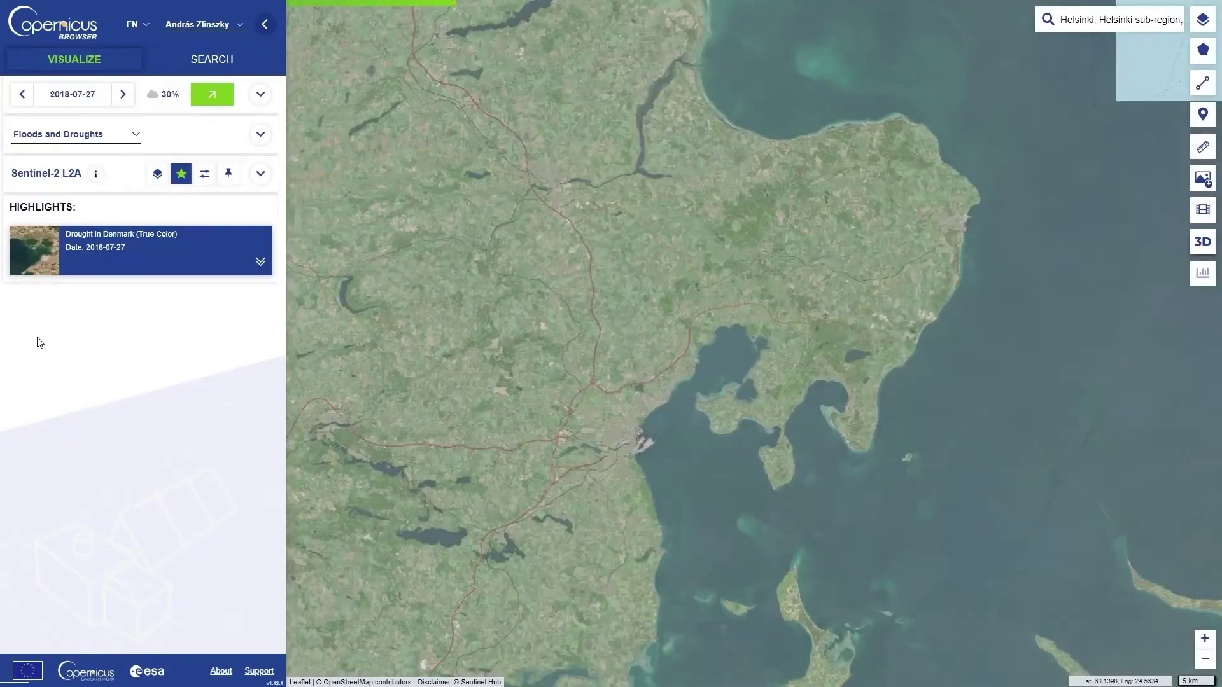
left_click(260, 262)
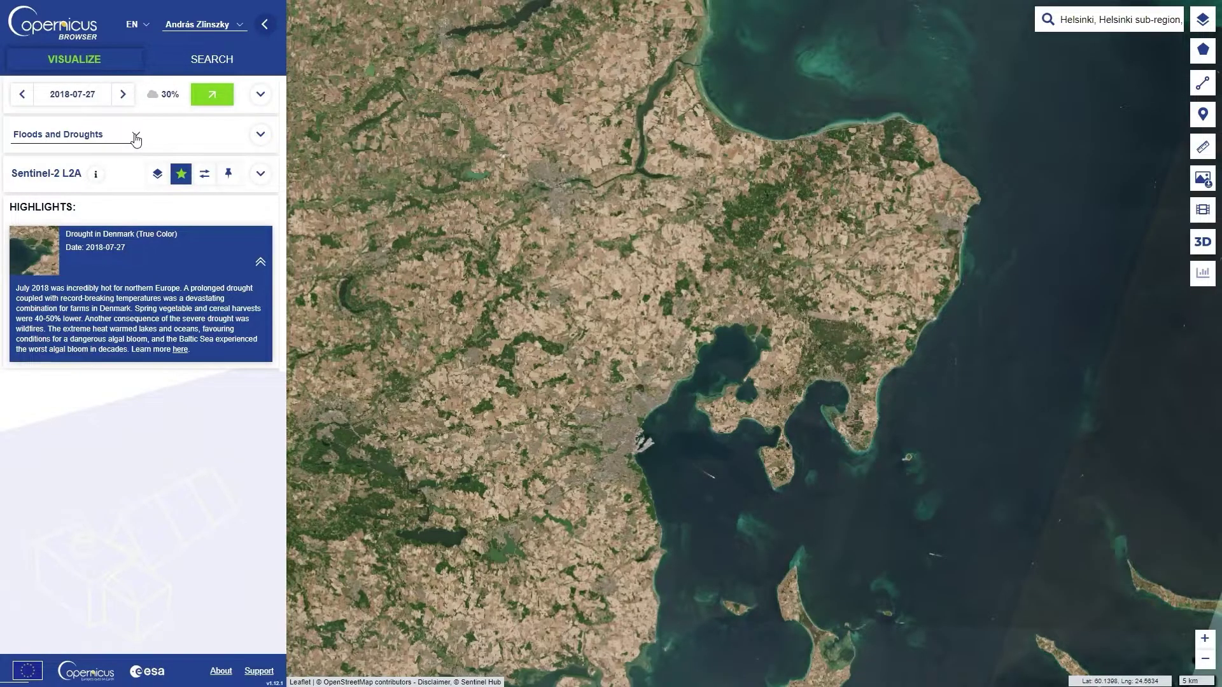
- Return to Helsinki on 18 February 2024 and expand the Sentinel-2 collection choices
left_click(1083, 20)
left_click(1082, 41)
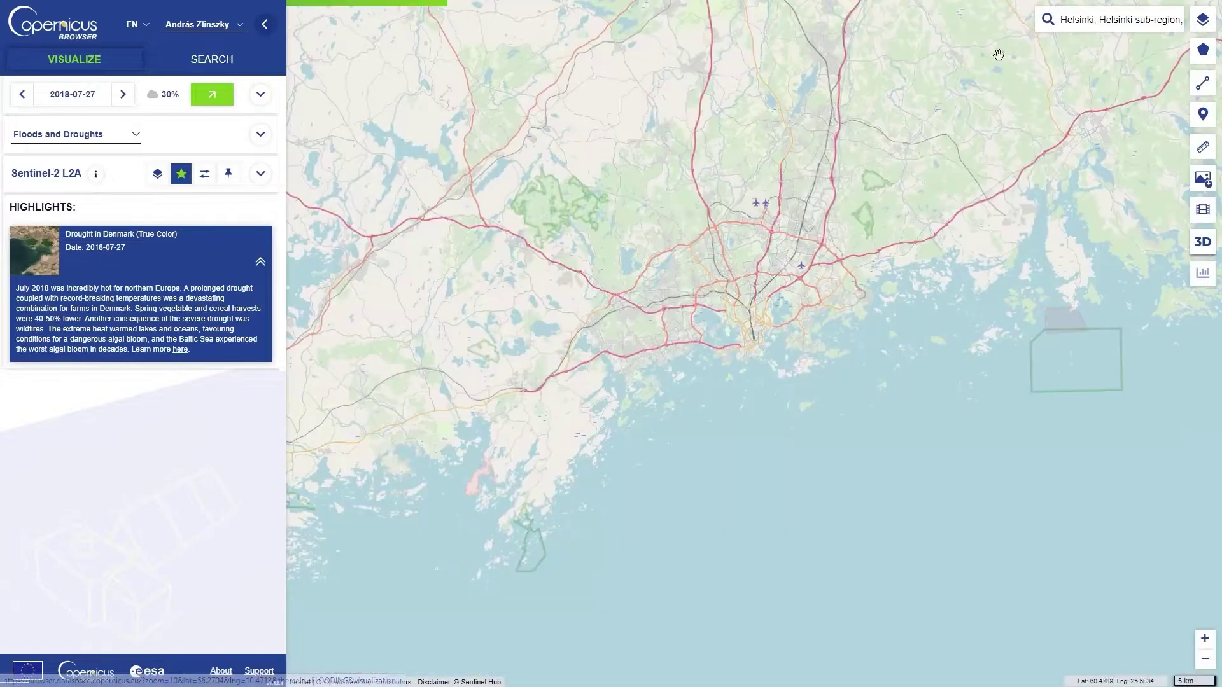
left_click(78, 97)
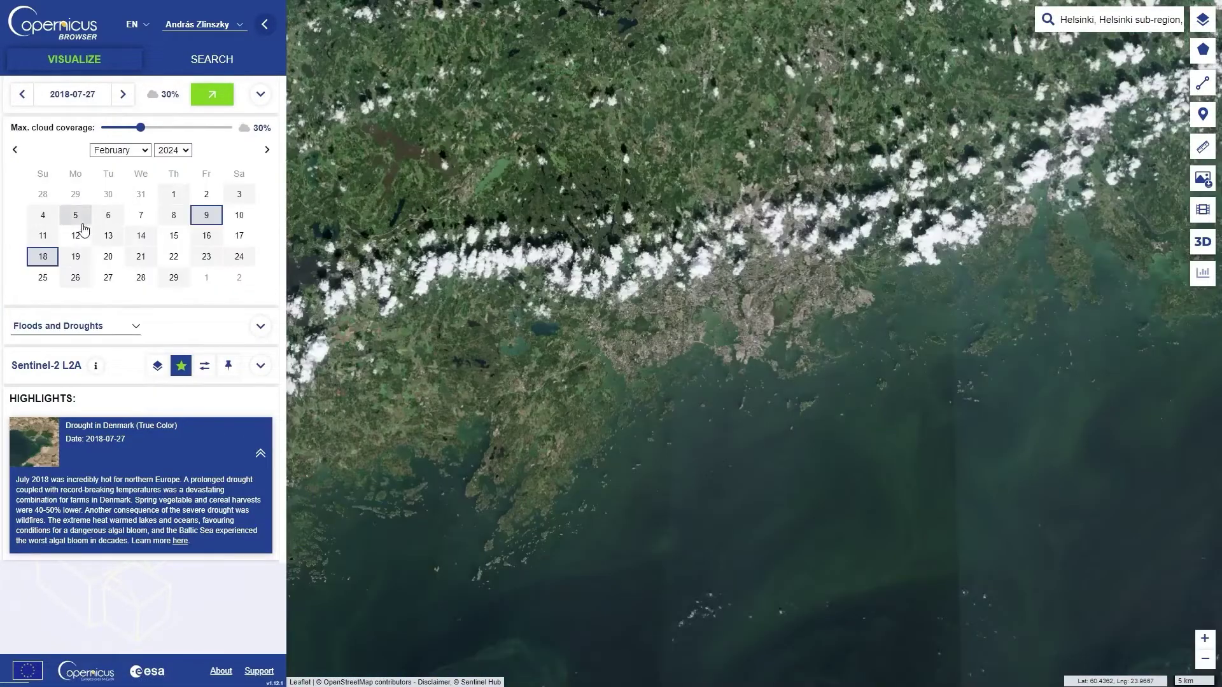
left_click(43, 256)
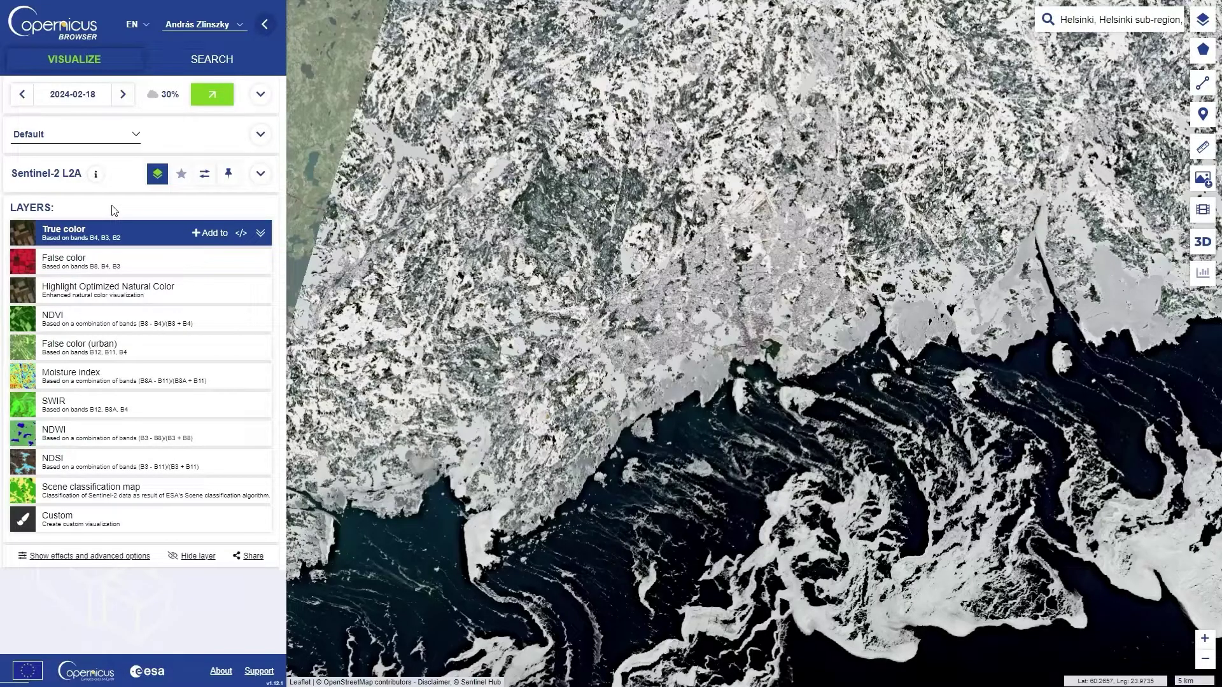
left_click(261, 176)
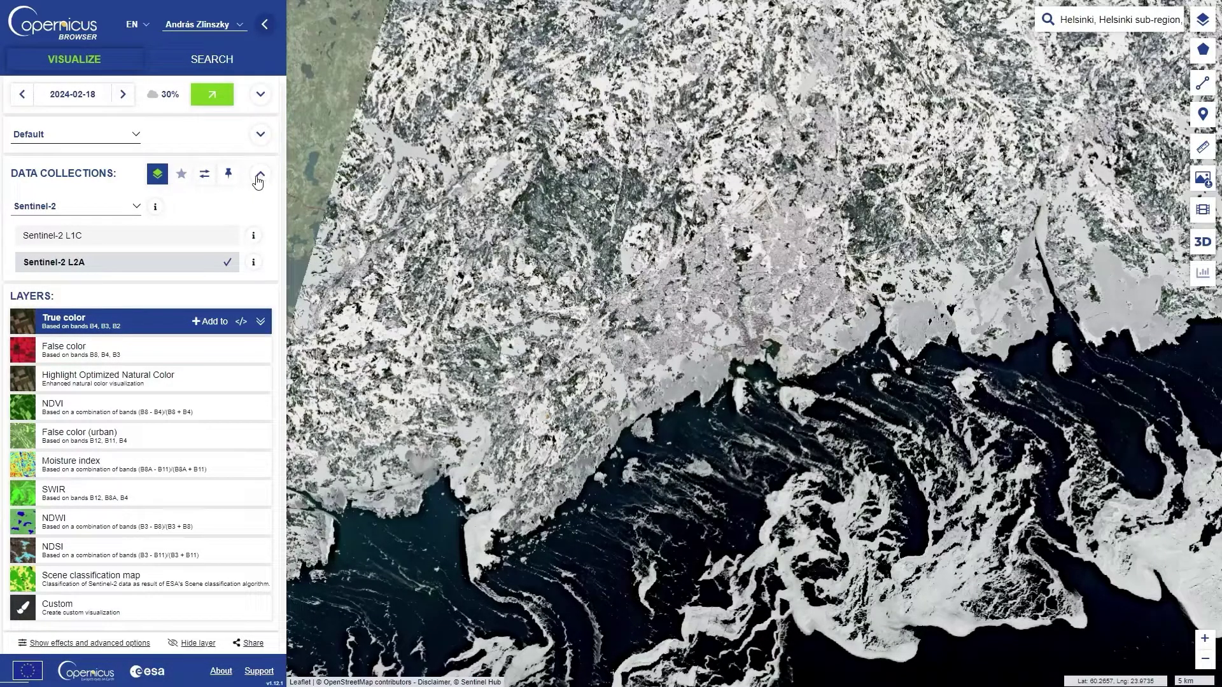
left_click(176, 235)
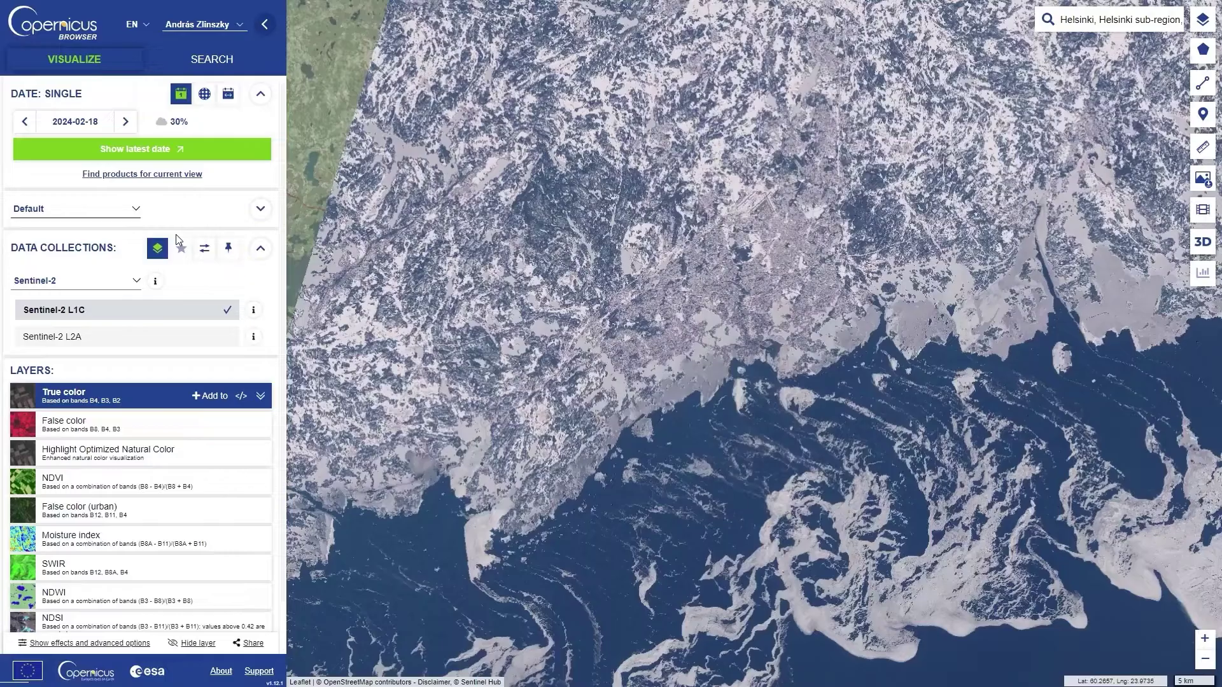
left_click(95, 346)
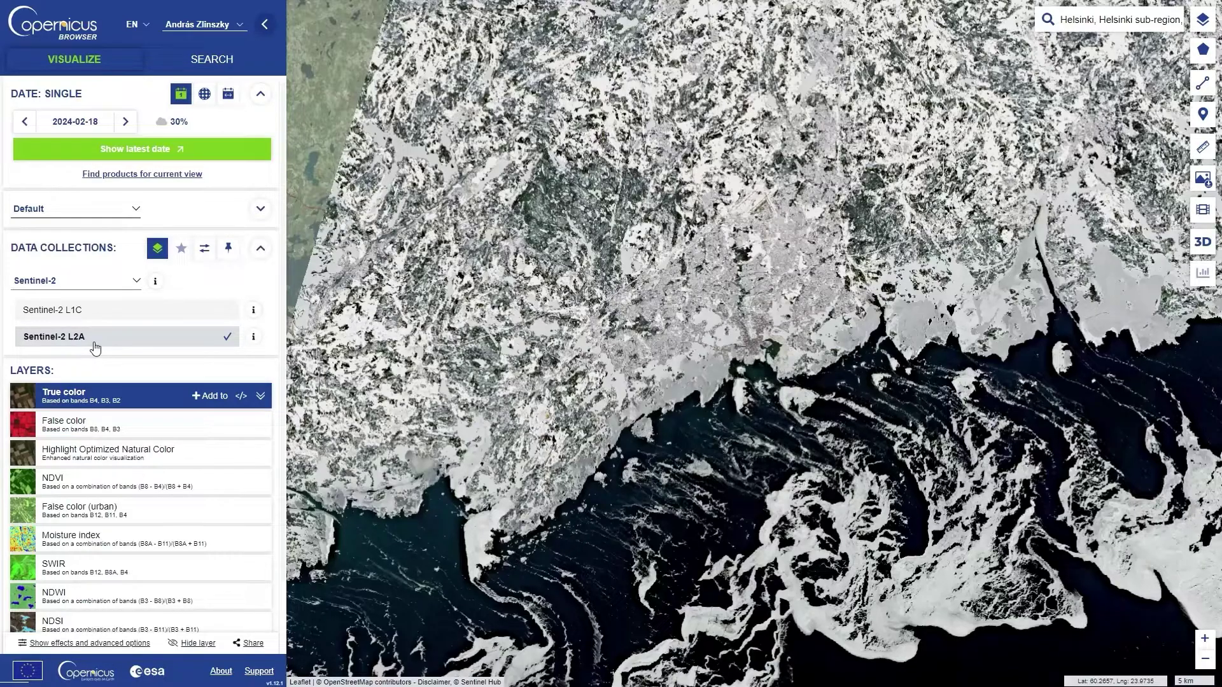
- Switch the collection to Sentinel-1, then to Sentinel-3 dated 18 February 2024
left_click(94, 283)
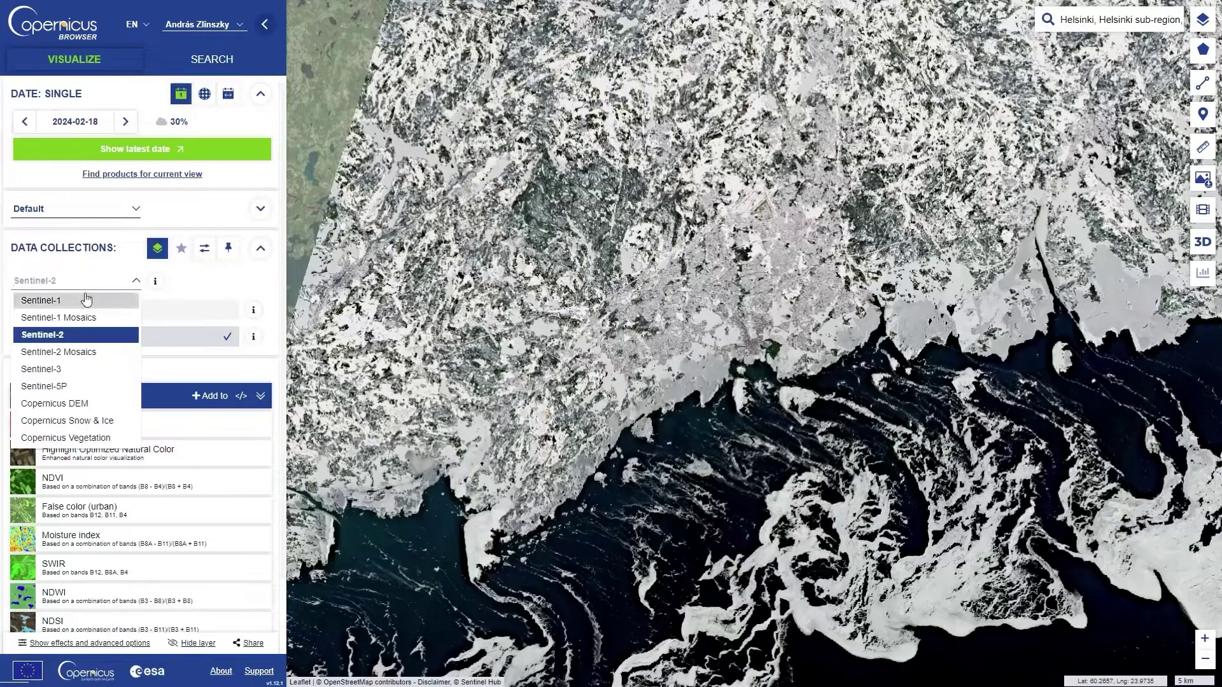
left_click(84, 302)
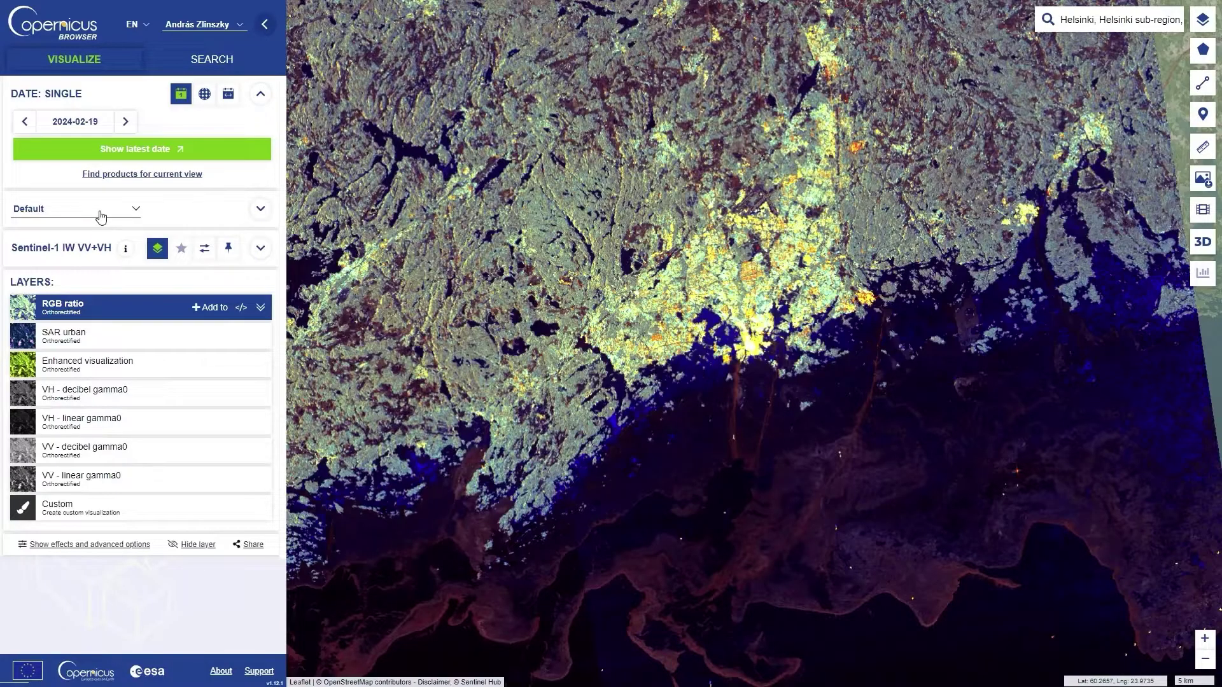
left_click(260, 250)
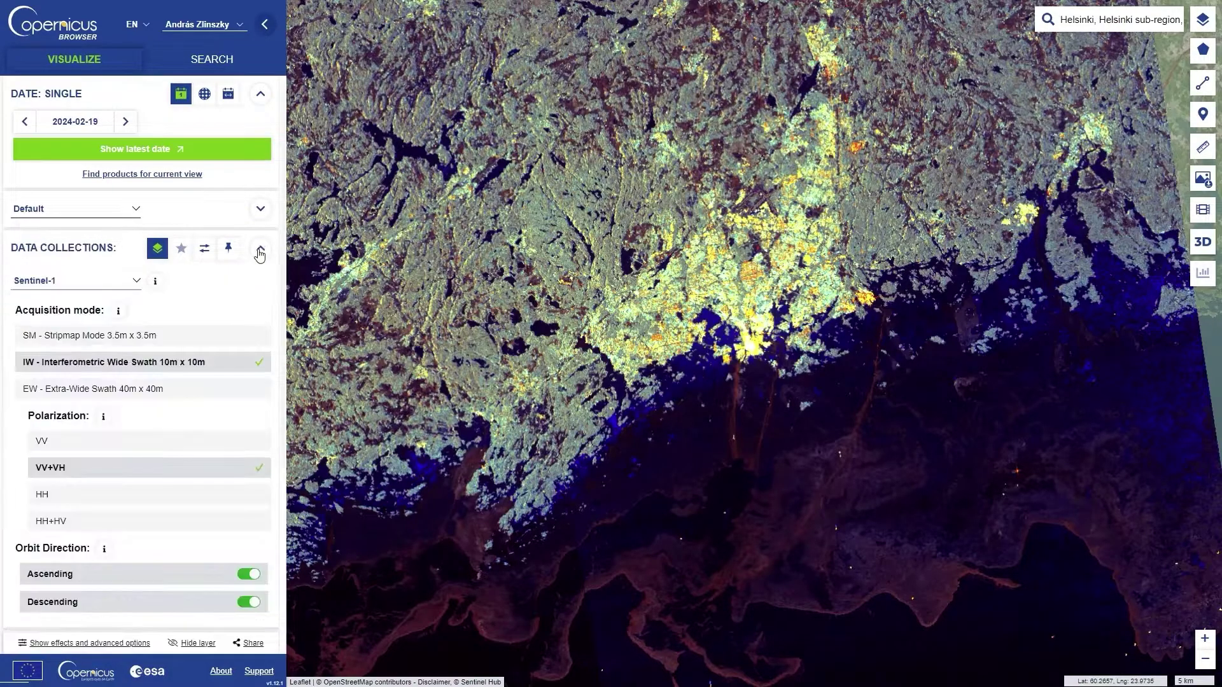
left_click(87, 288)
left_click(63, 367)
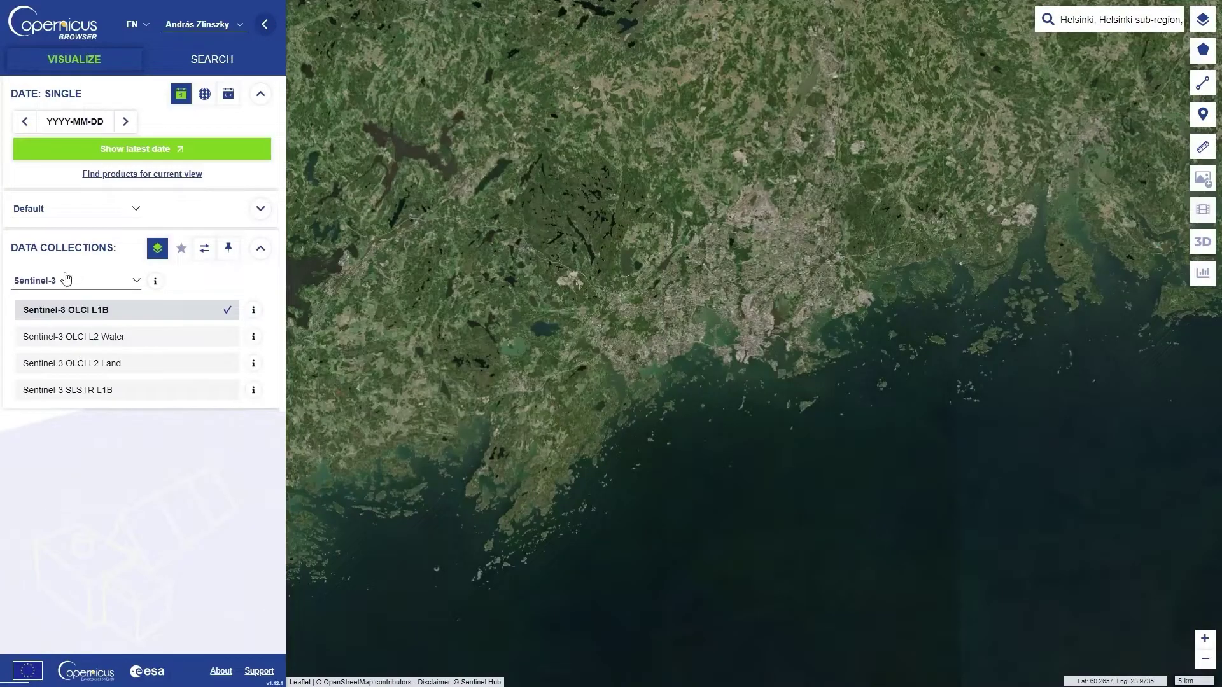
left_click(135, 148)
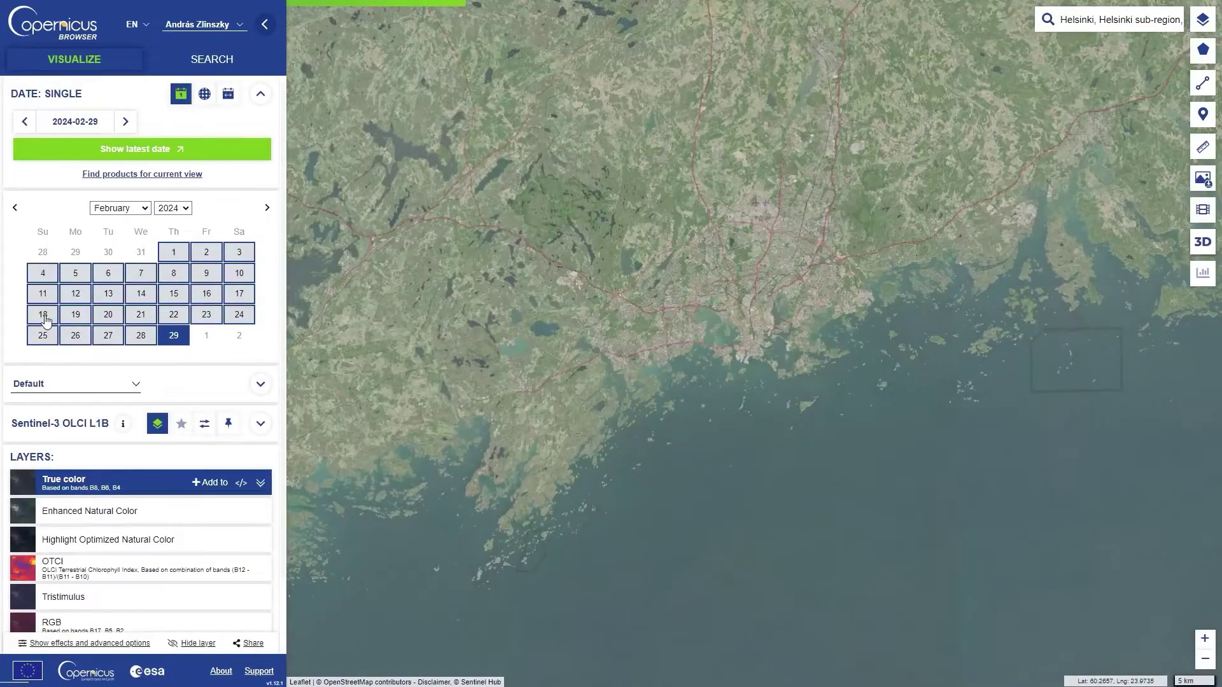
left_click(42, 314)
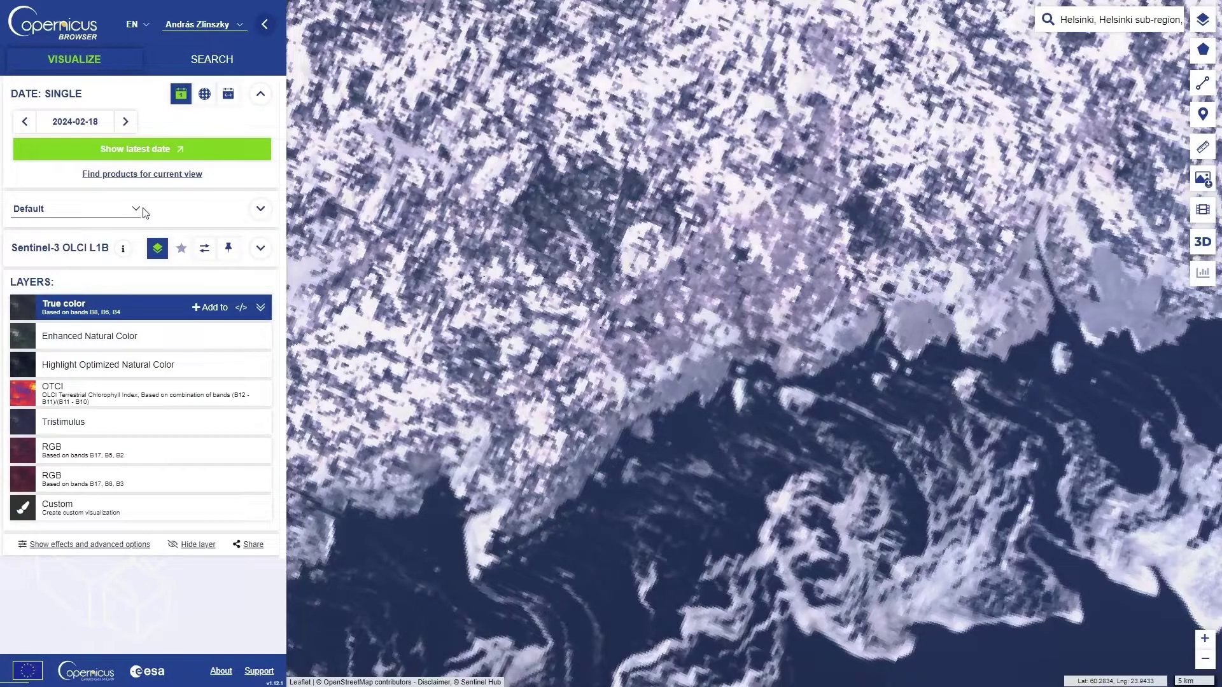
left_click(261, 248)
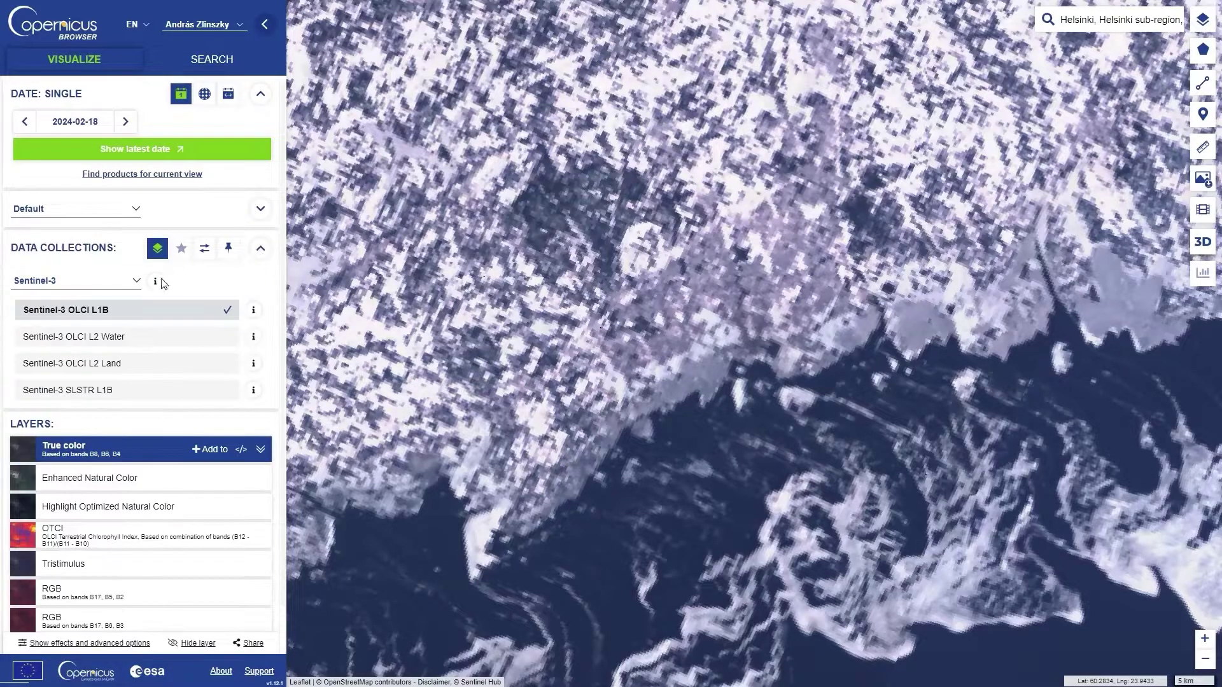
- Switch to Sentinel-1 Mosaics and recentre the map on southern Finland
left_click(100, 287)
left_click(59, 318)
scroll(675, 328, "down", 2)
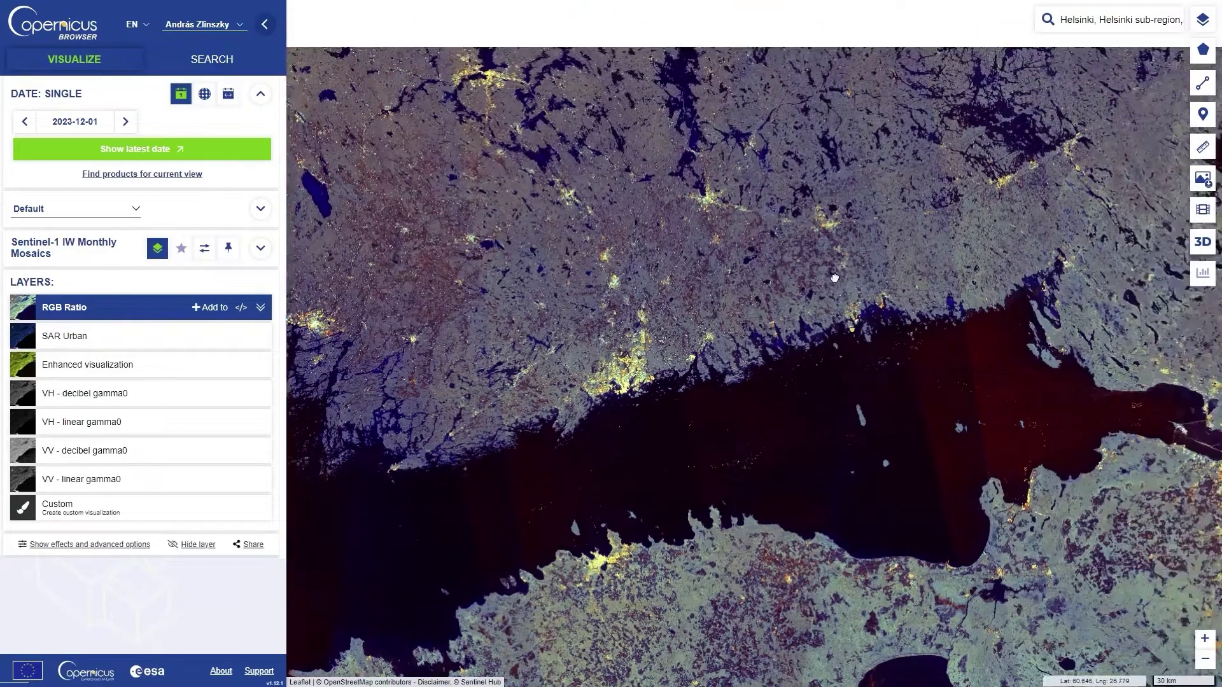
left_click_drag(782, 249, 708, 315)
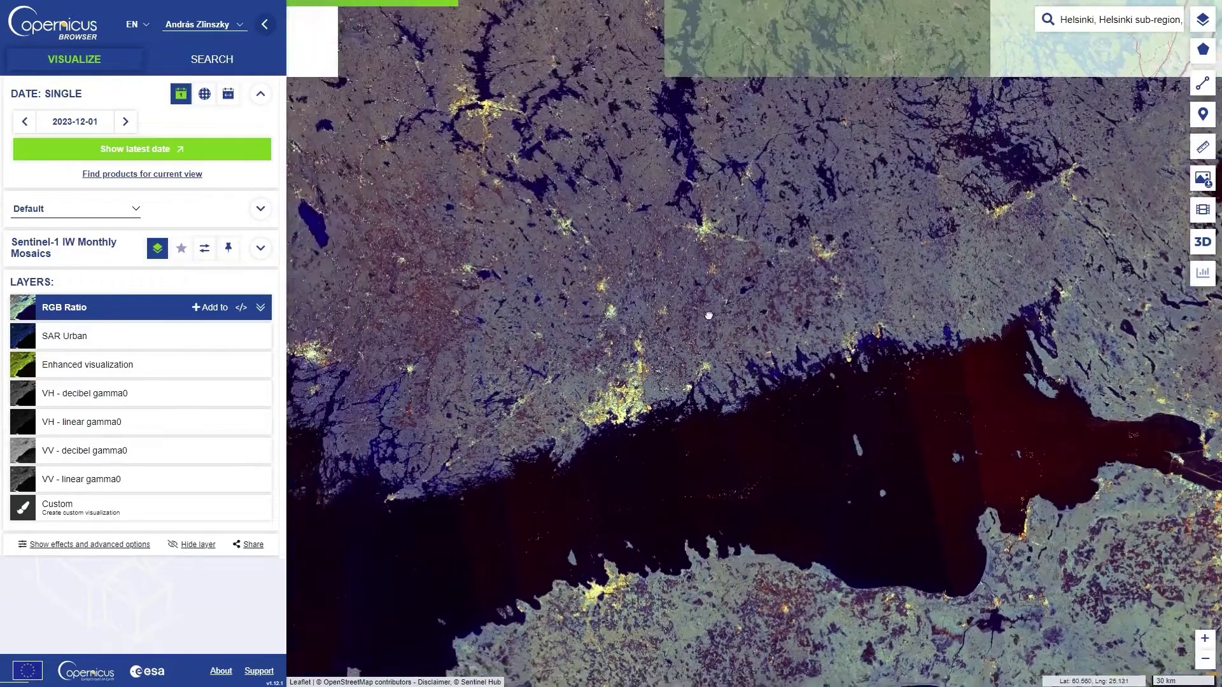
scroll(709, 315, "up", 2)
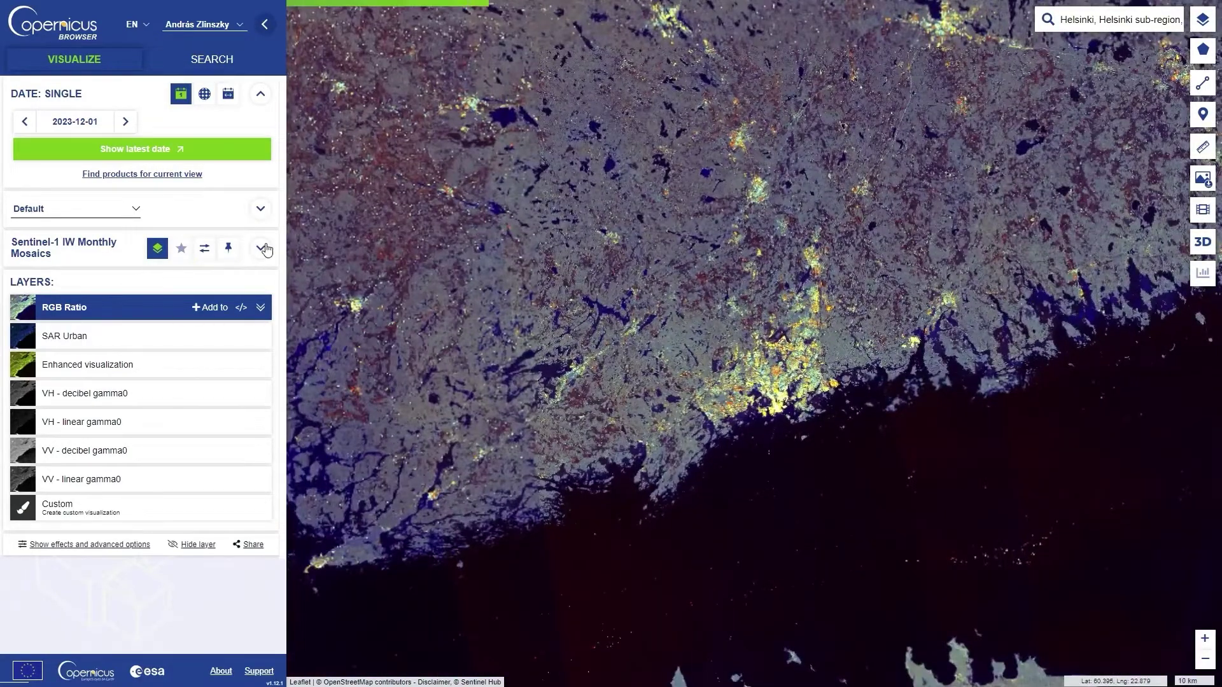
- Switch to Sentinel-2 Mosaics, then choose the Sentinel-5P collection
left_click(263, 248)
left_click(111, 281)
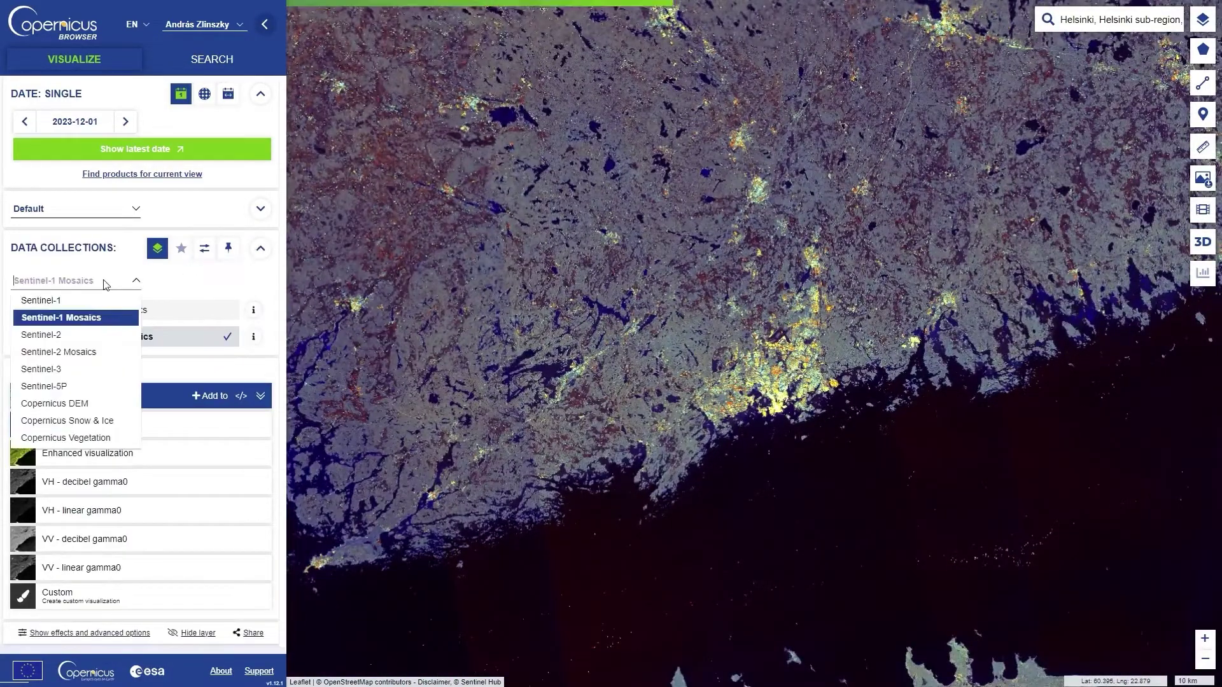
left_click(82, 352)
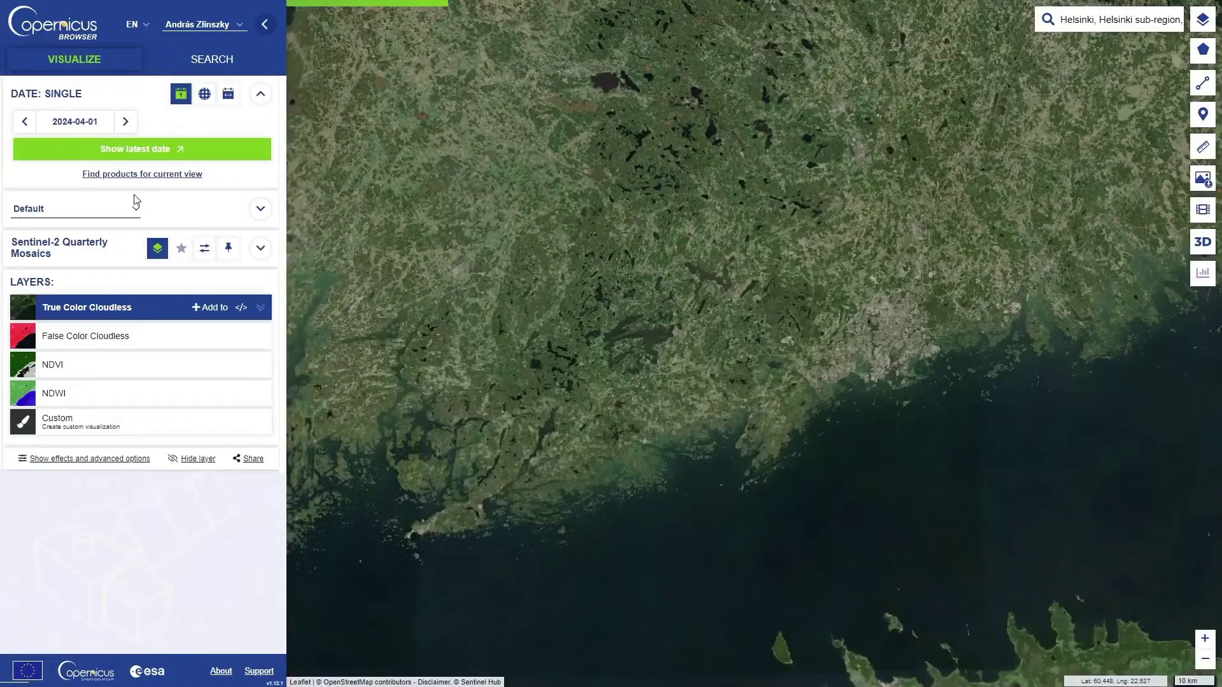
left_click(257, 249)
left_click(87, 283)
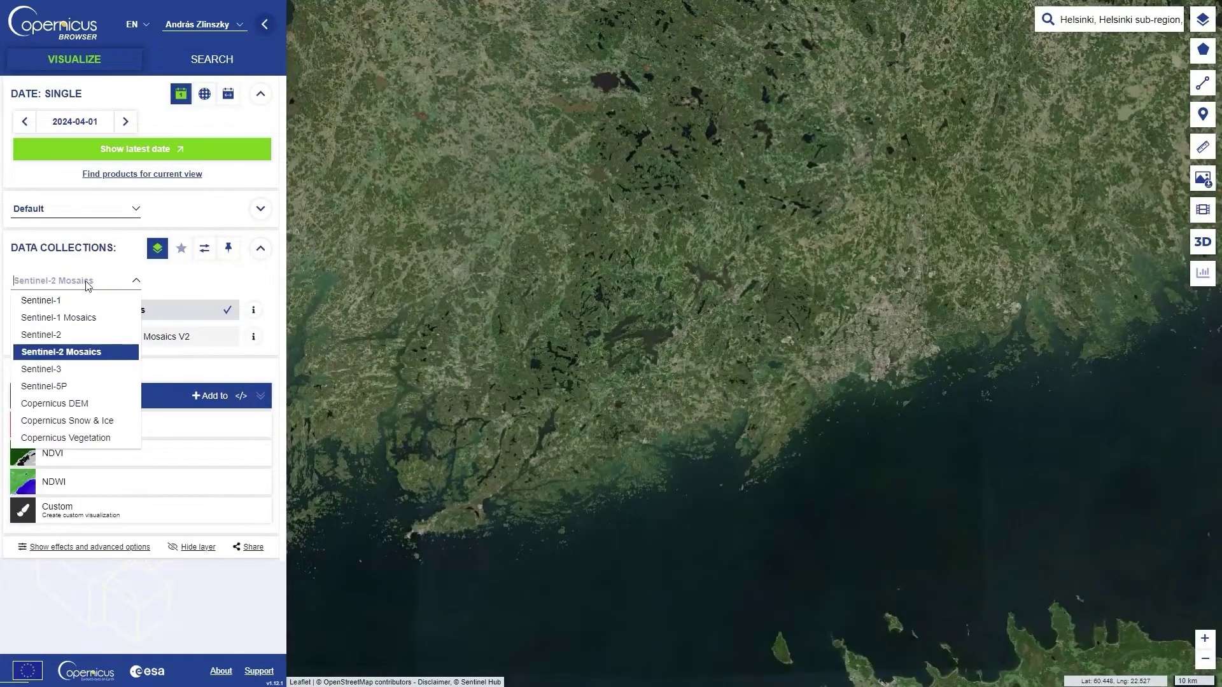
left_click(59, 386)
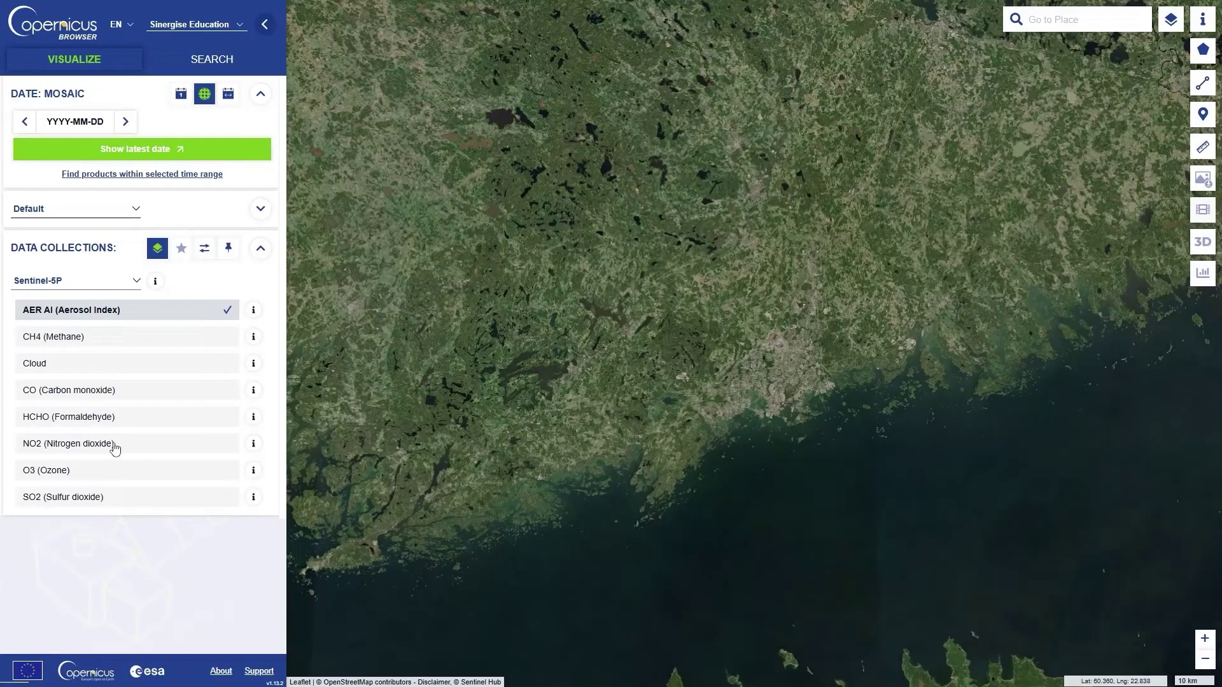
- Show Sentinel-5P NO2 for 18 September 2023 across Scandinavia
left_click(112, 445)
left_click(91, 127)
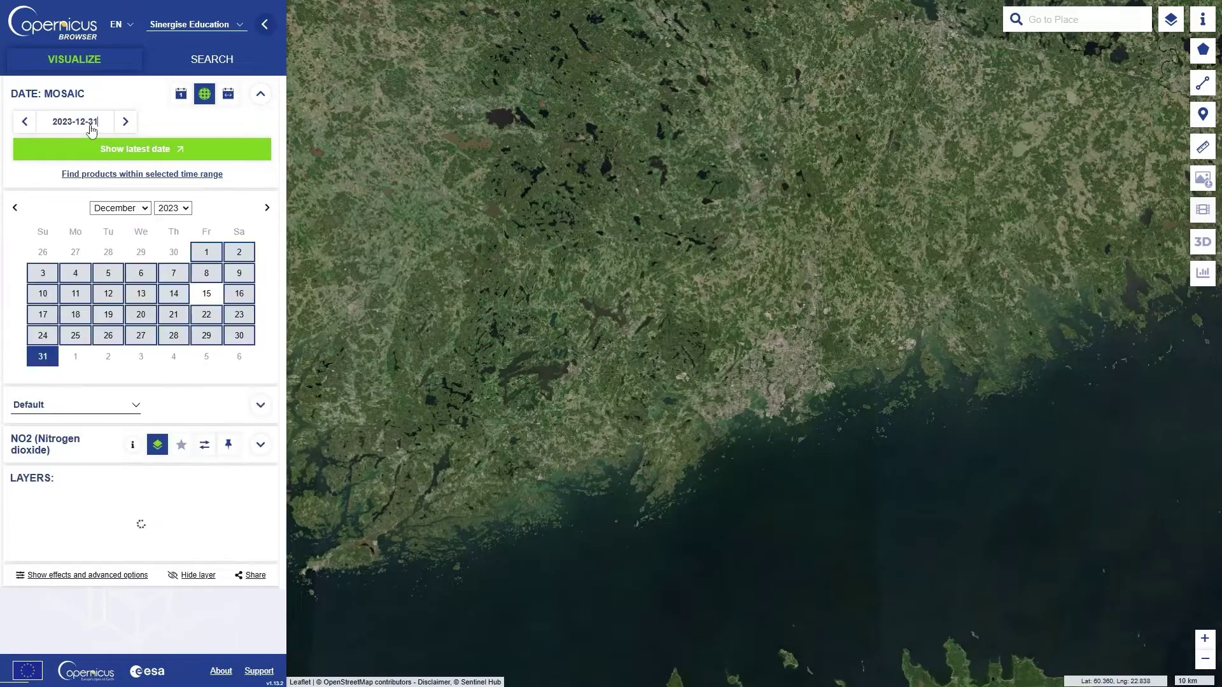
left_click(119, 208)
left_click(89, 324)
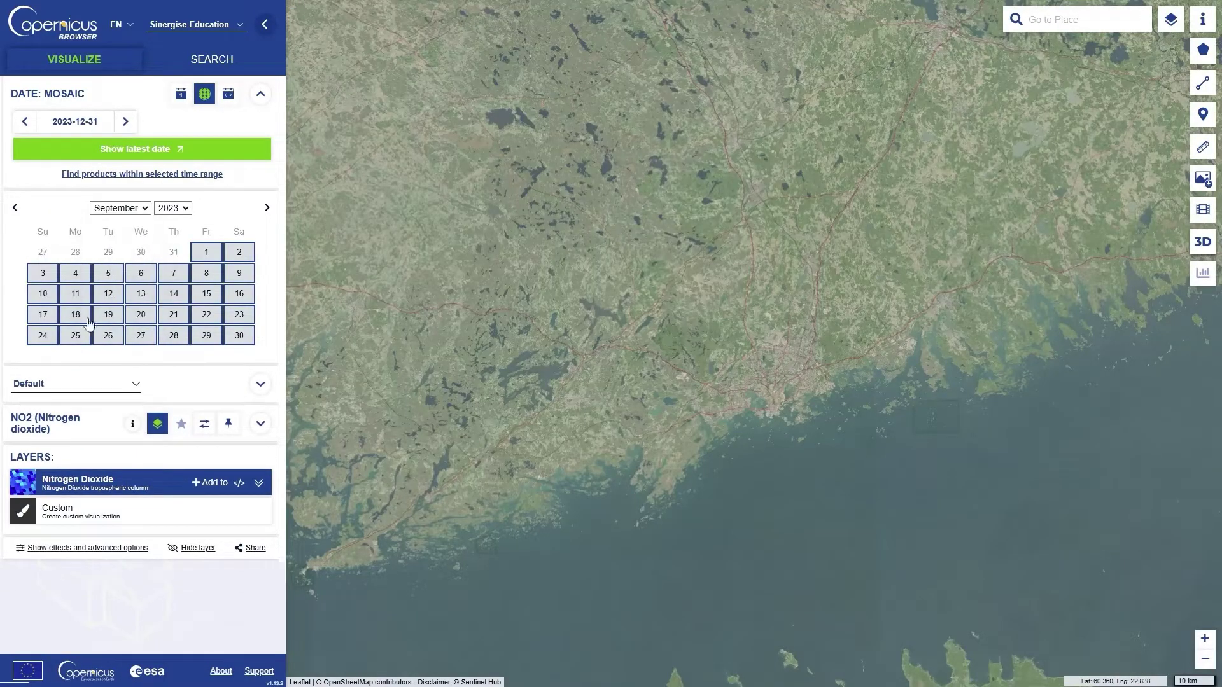
left_click(89, 321)
scroll(512, 402, "down", 2)
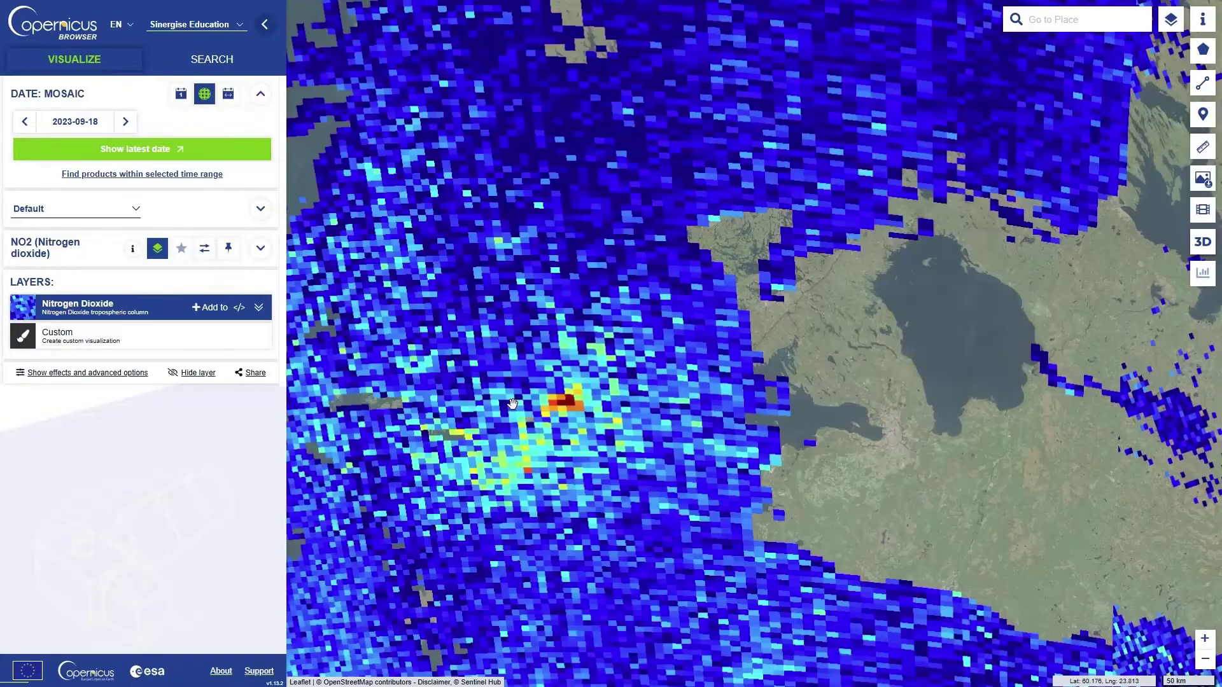
scroll(512, 403, "down", 2)
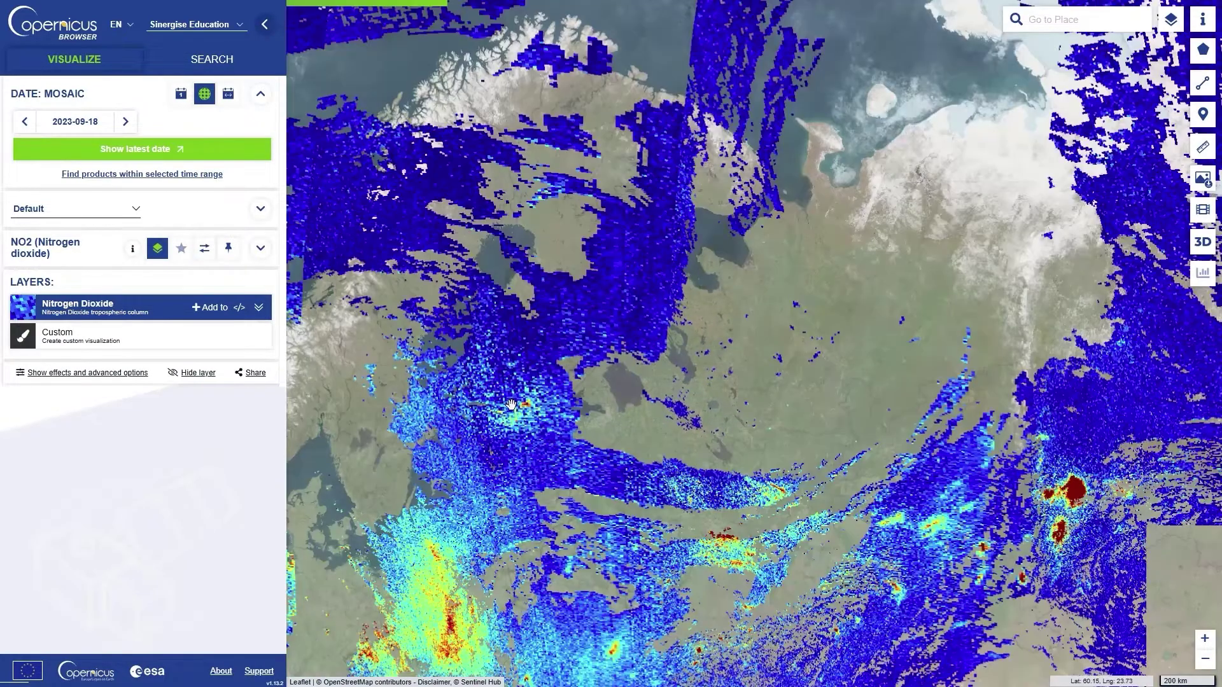
left_click_drag(512, 403, 646, 487)
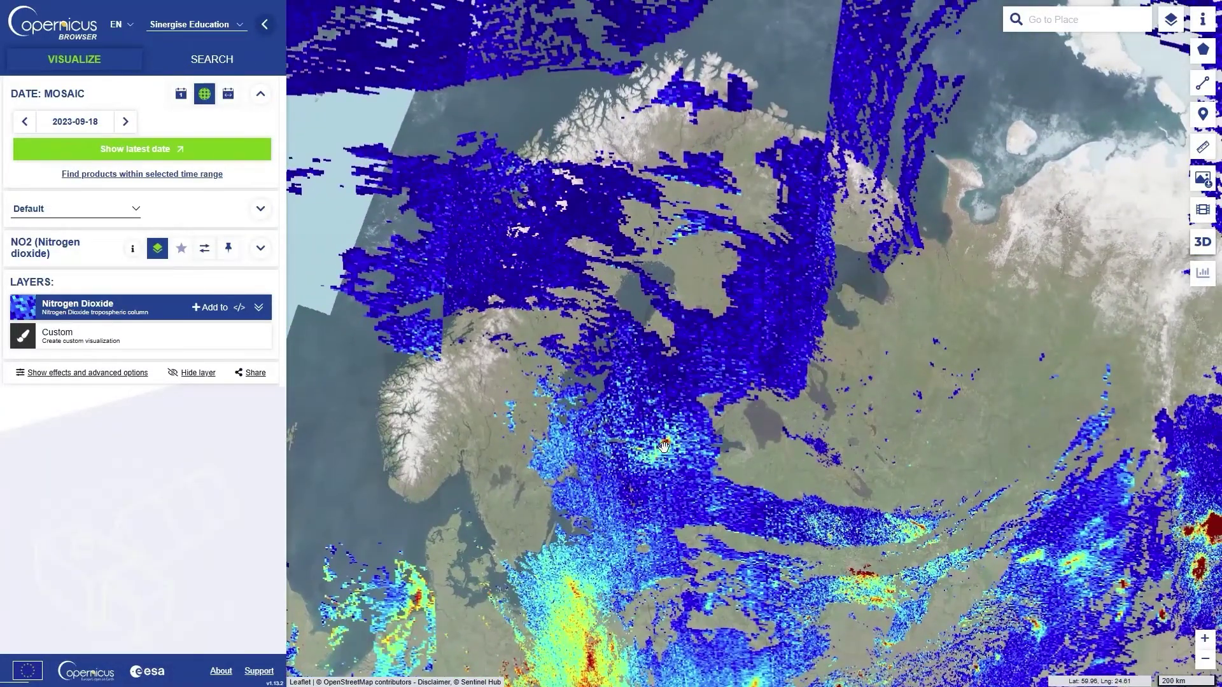
scroll(663, 447, "up", 2)
- Switch the data collection to Copernicus DEM elevation in grayscale
left_click(260, 249)
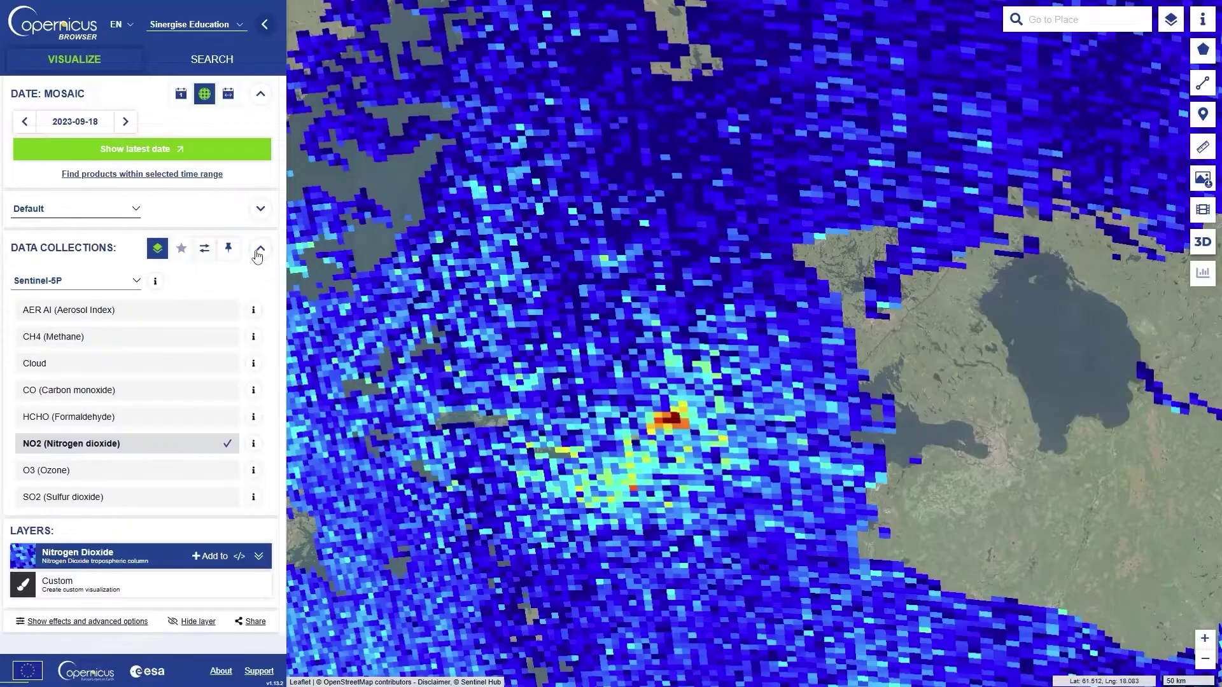
left_click(96, 283)
left_click(95, 403)
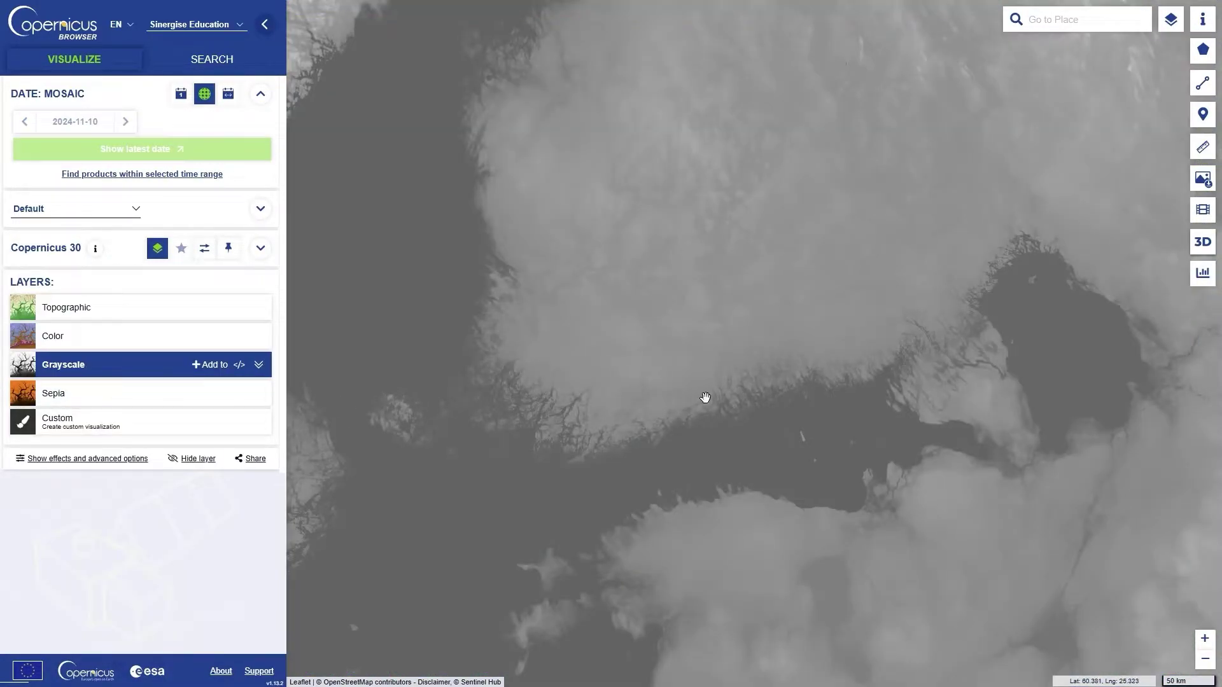
- Switch the data collection to Sentinel-2 L2A
scroll(705, 398, "up", 2)
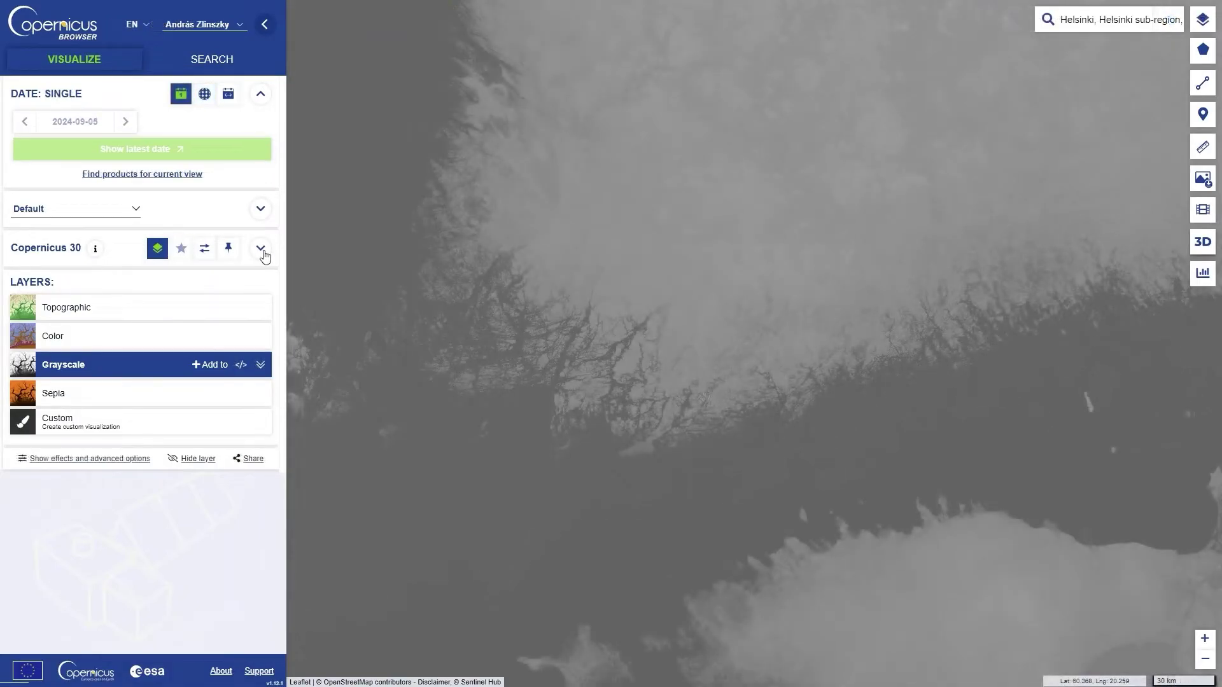
left_click(261, 248)
left_click(111, 287)
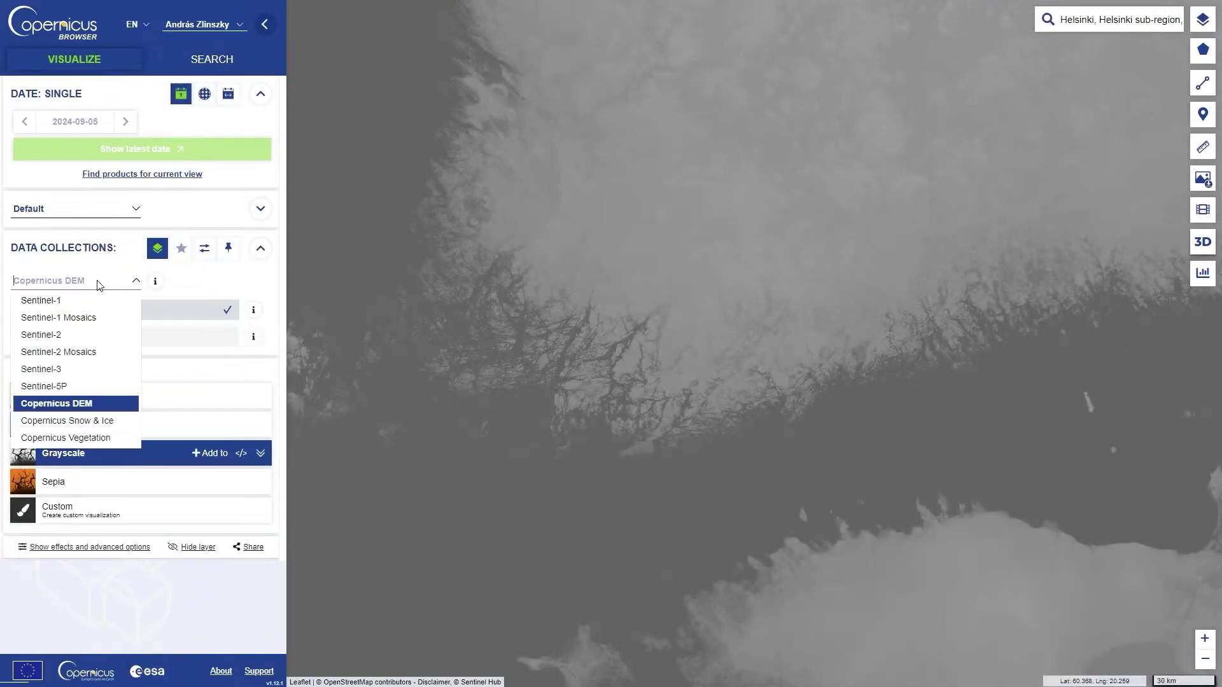
left_click(109, 331)
- Set the date to 18 February 2024 and zoom in on the icy Gulf of Finland coast
left_click(87, 124)
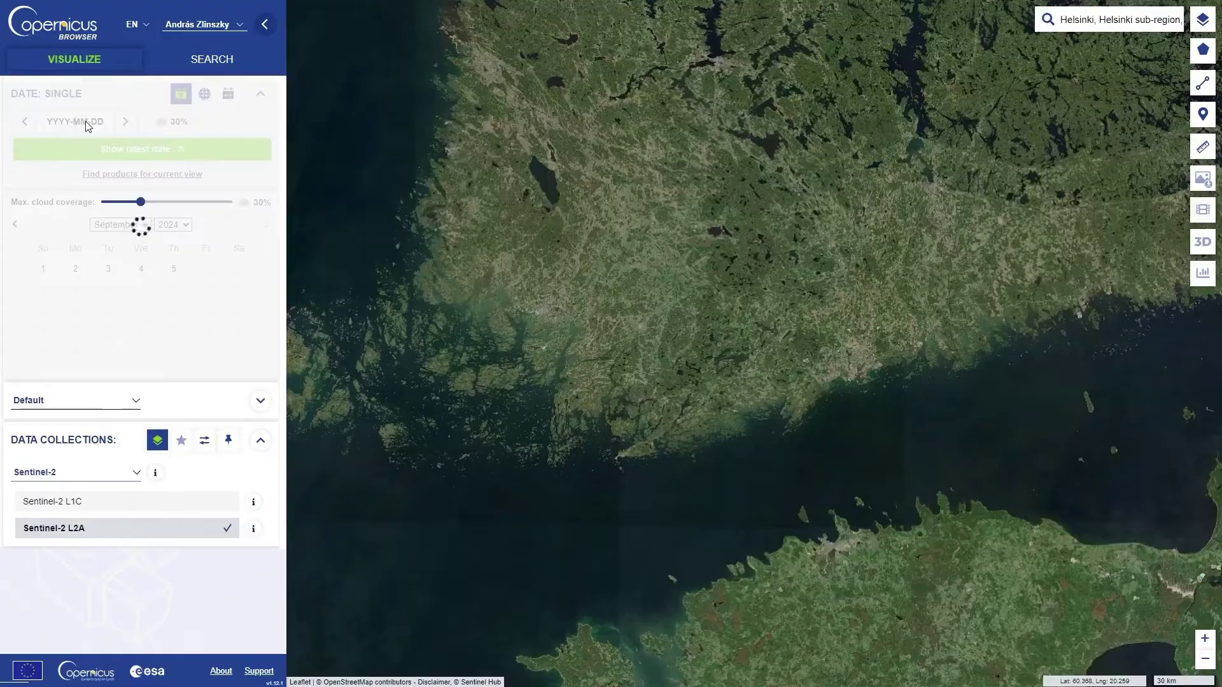
left_click(130, 226)
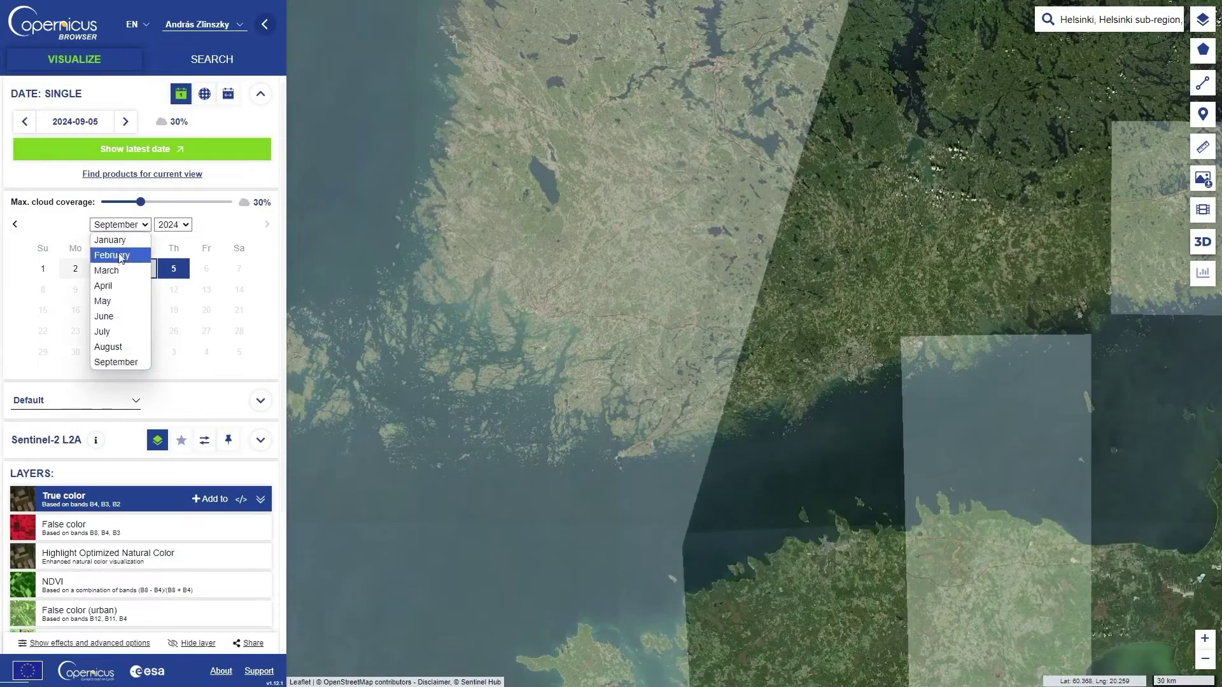
left_click(116, 252)
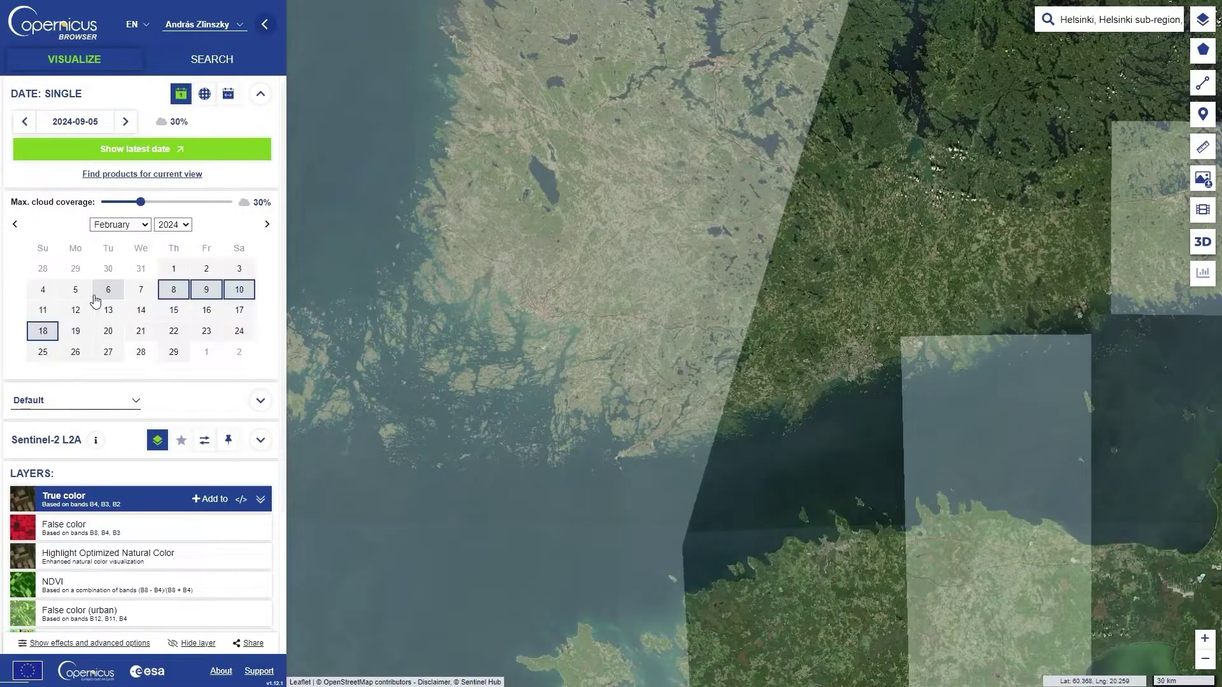
left_click(45, 334)
left_click_drag(882, 376, 664, 330)
scroll(665, 331, "up", 2)
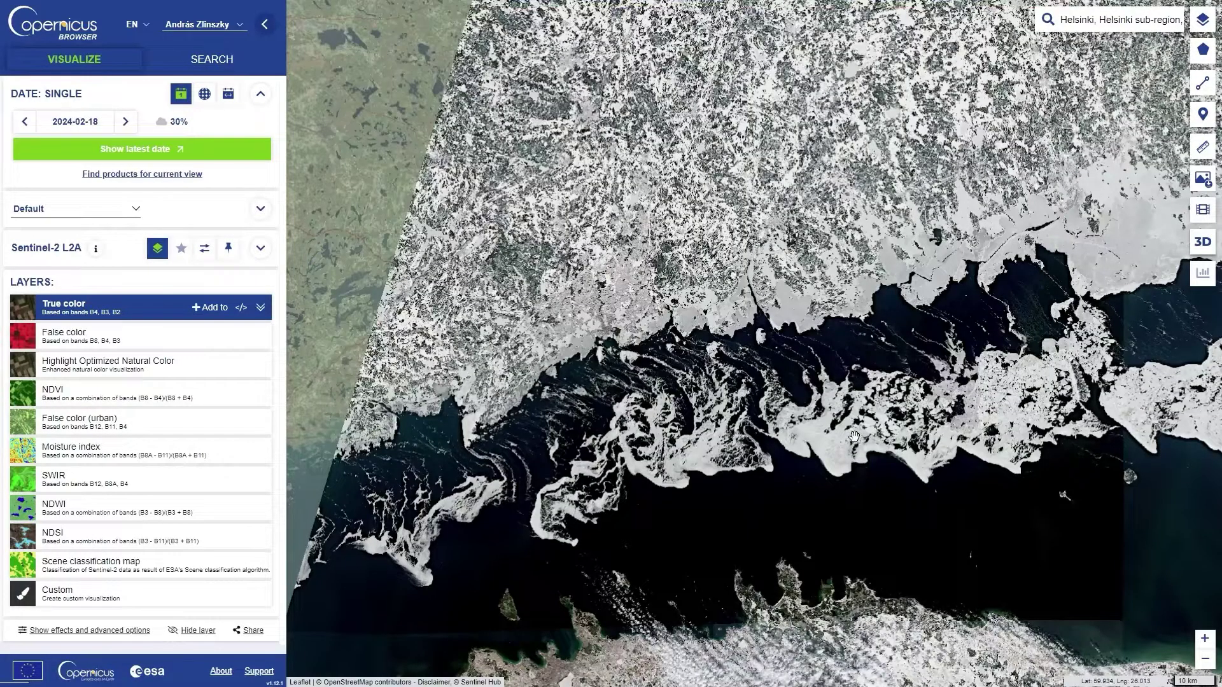
- Create a custom composite with B08 in red, B02 green, B03 blue, and enlarge its script editor
left_click(261, 308)
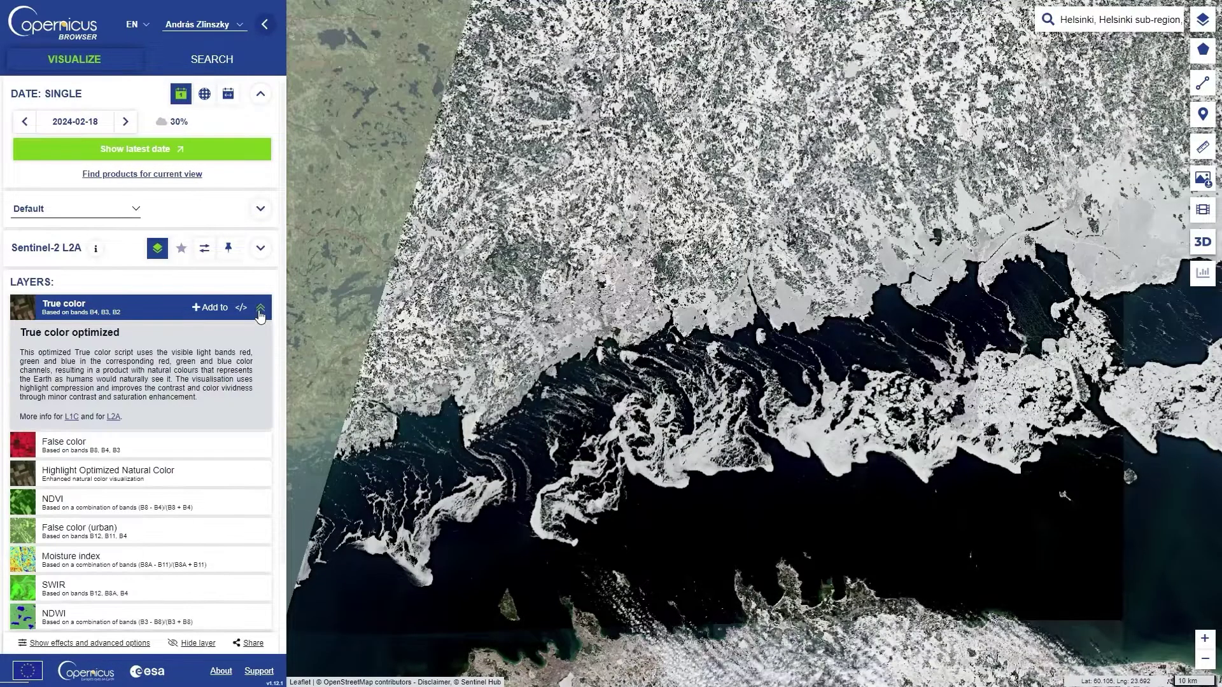
left_click(259, 310)
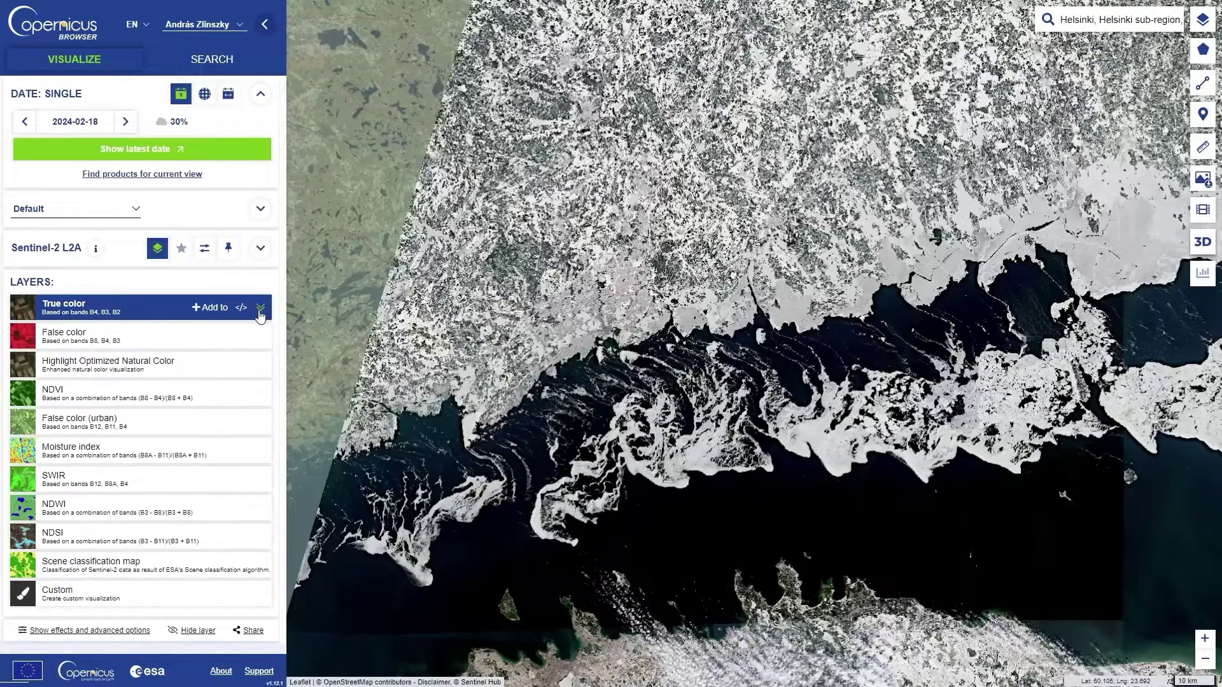
left_click(60, 598)
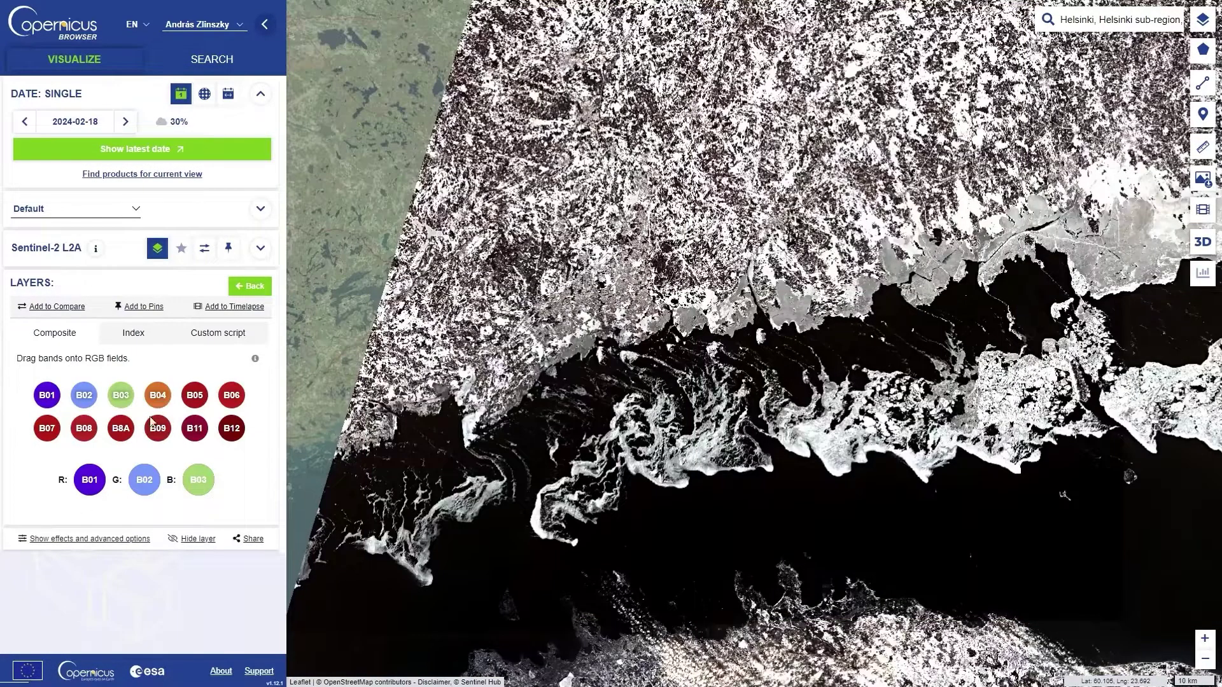
left_click_drag(88, 431, 95, 477)
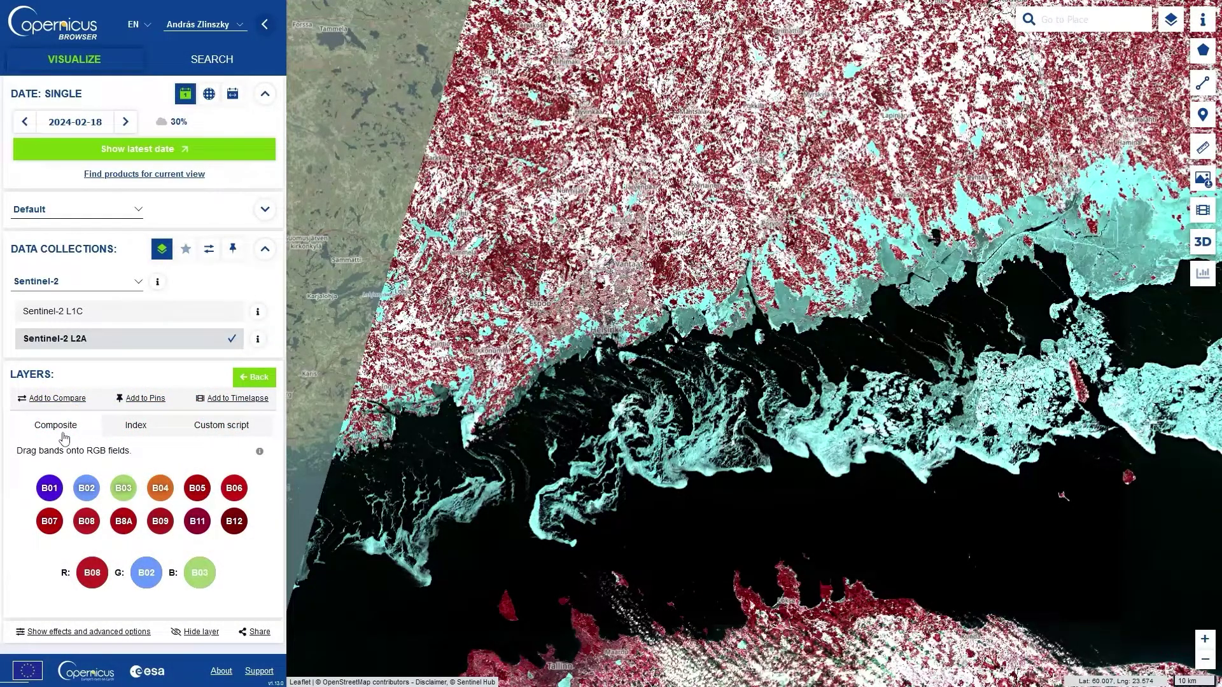
left_click(207, 429)
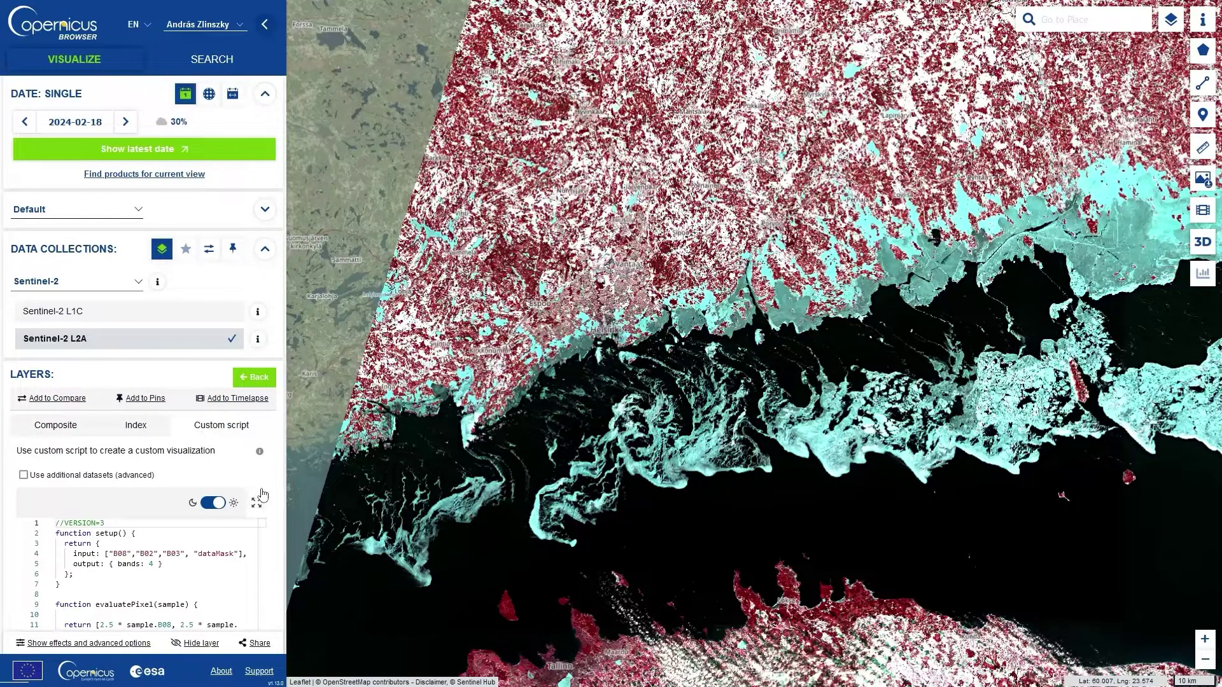
left_click(258, 502)
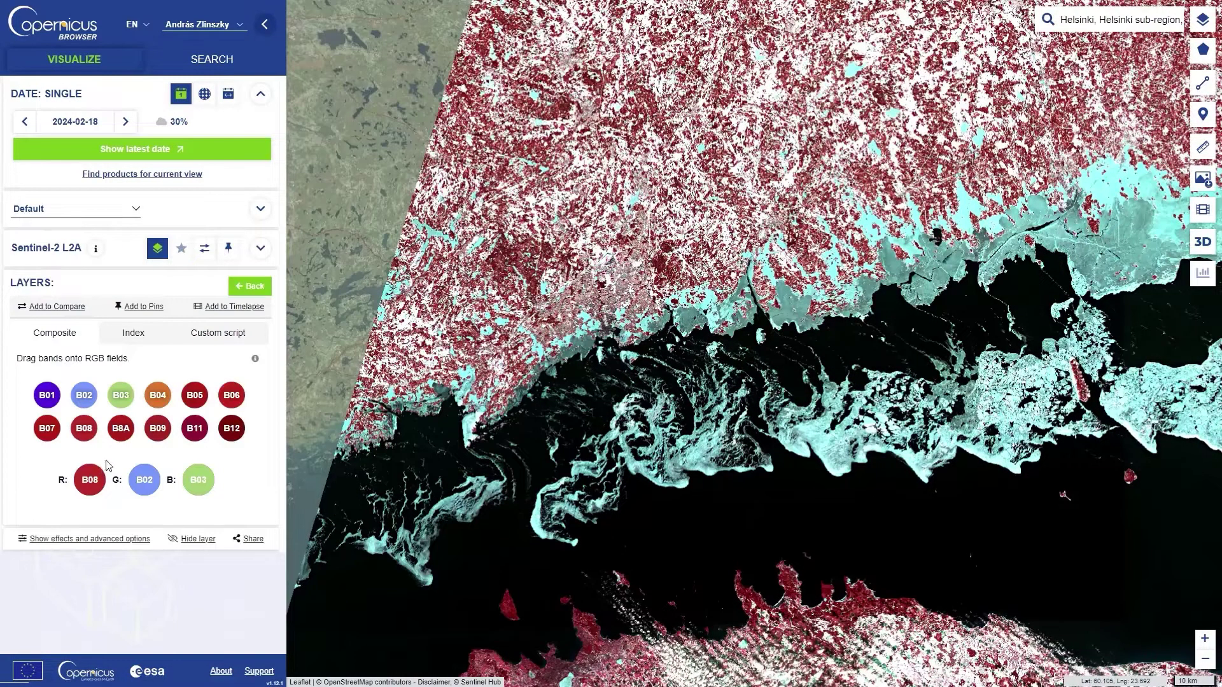
- Raise the custom composite's Gain to 1.4 for a brighter image
left_click(242, 286)
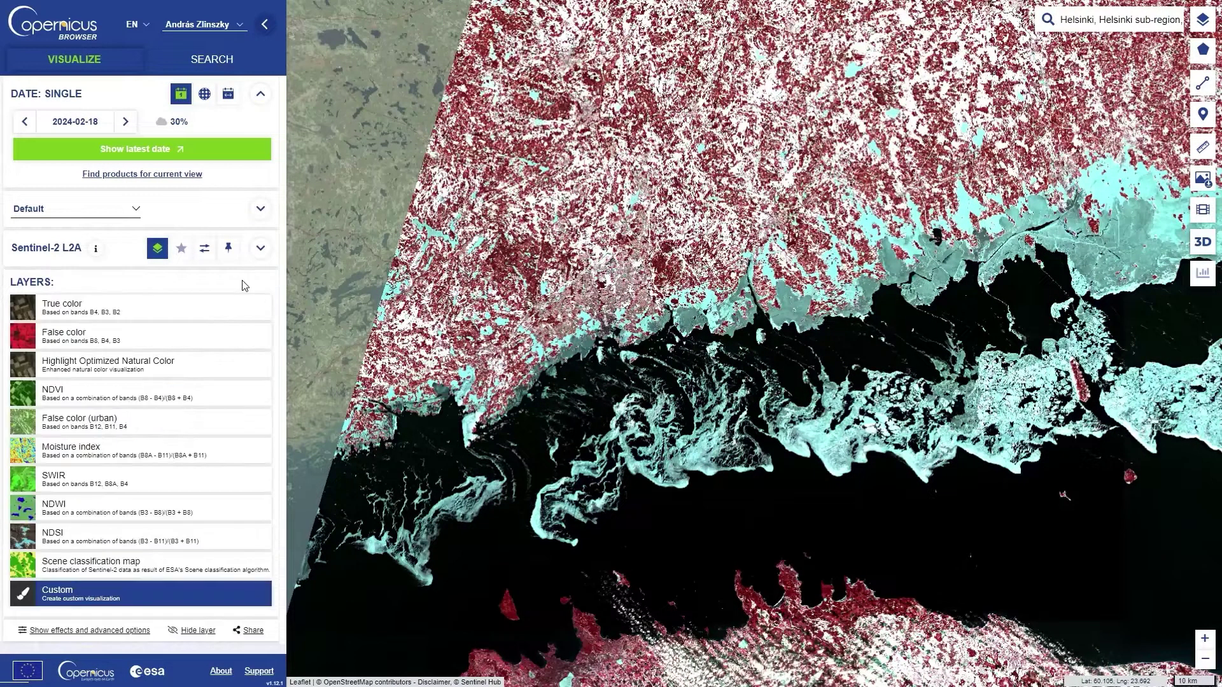
left_click(107, 632)
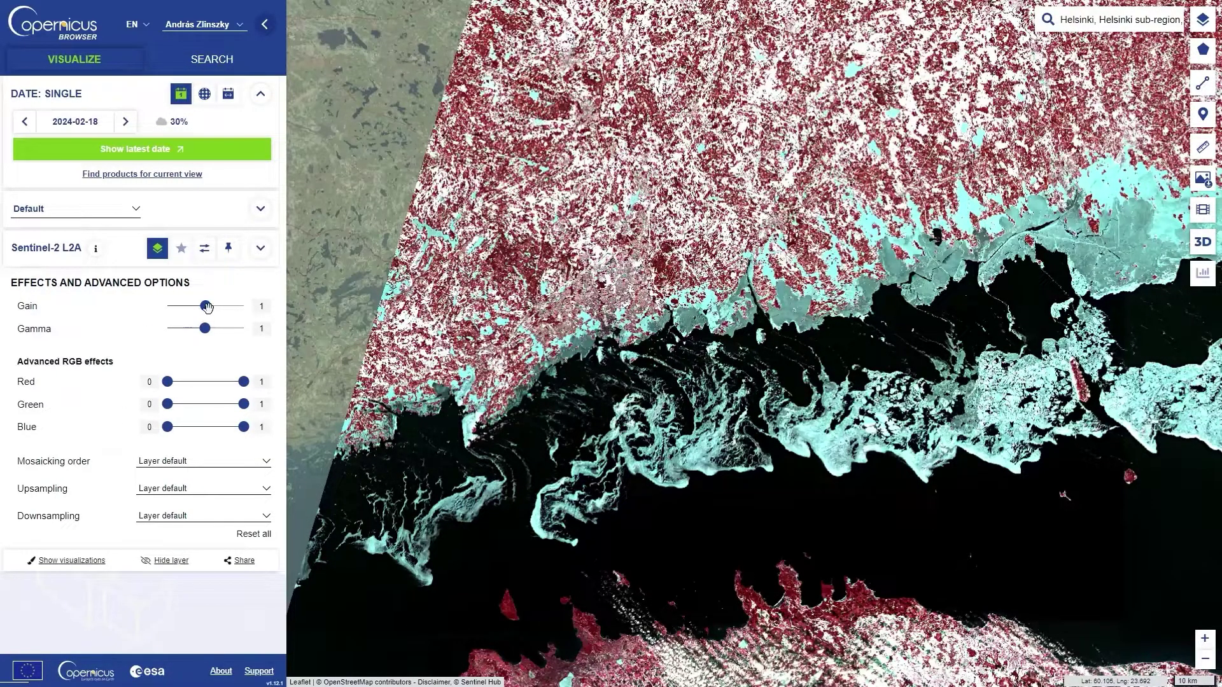
left_click_drag(207, 306, 208, 306)
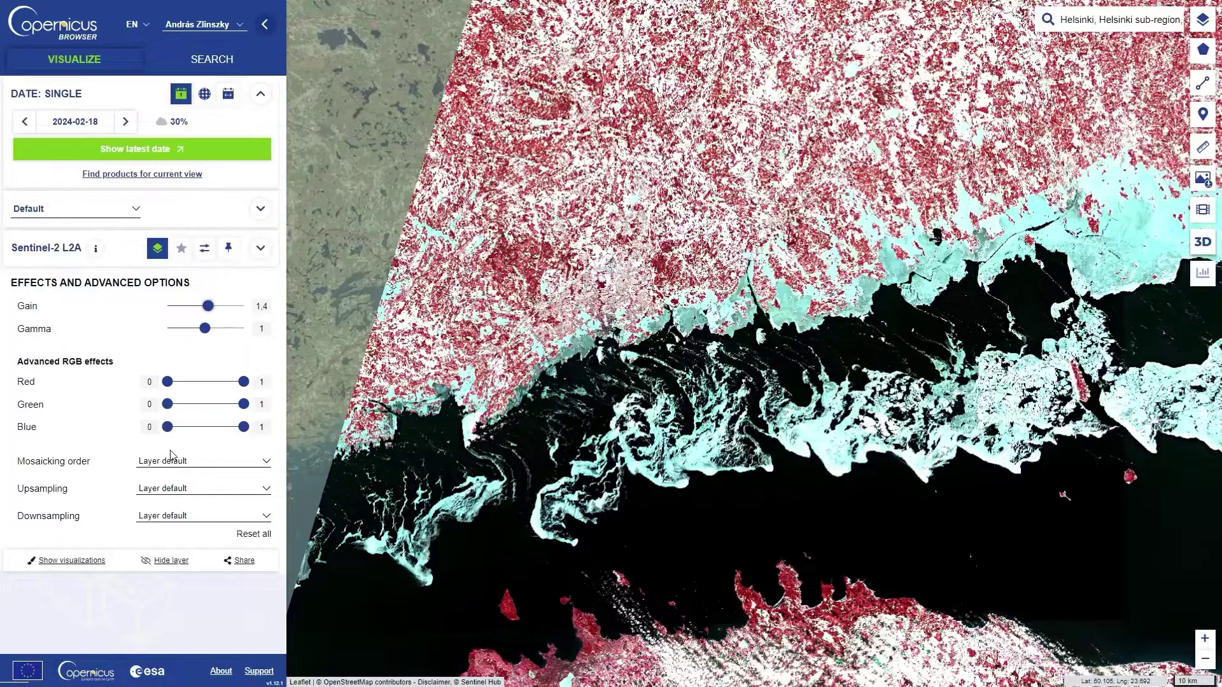
- Toggle the custom layer off and back on, then generate a short share link
left_click(107, 566)
left_click(196, 631)
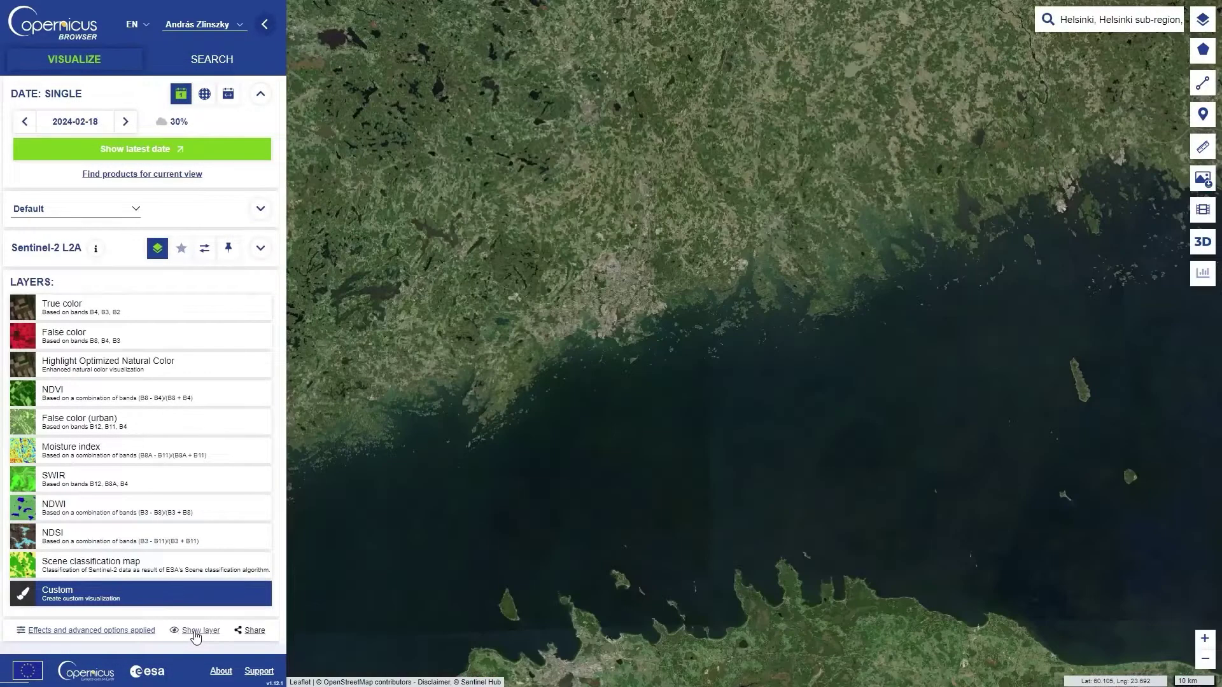
left_click(195, 631)
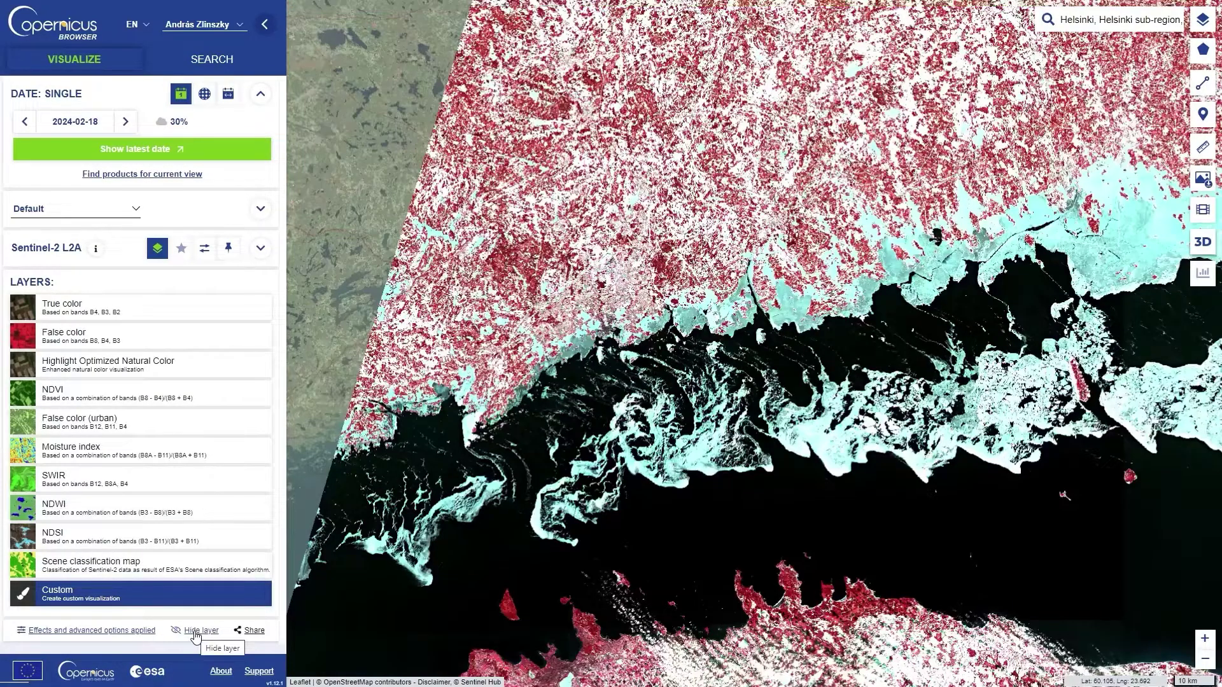
left_click(249, 630)
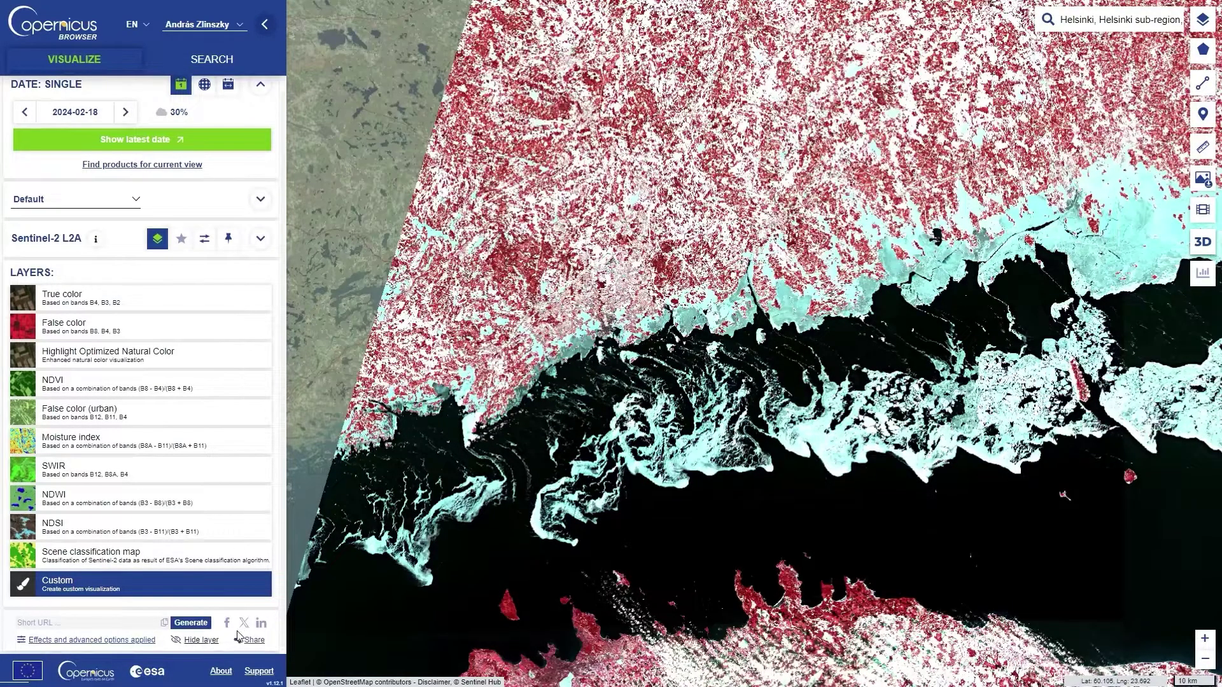
left_click(190, 623)
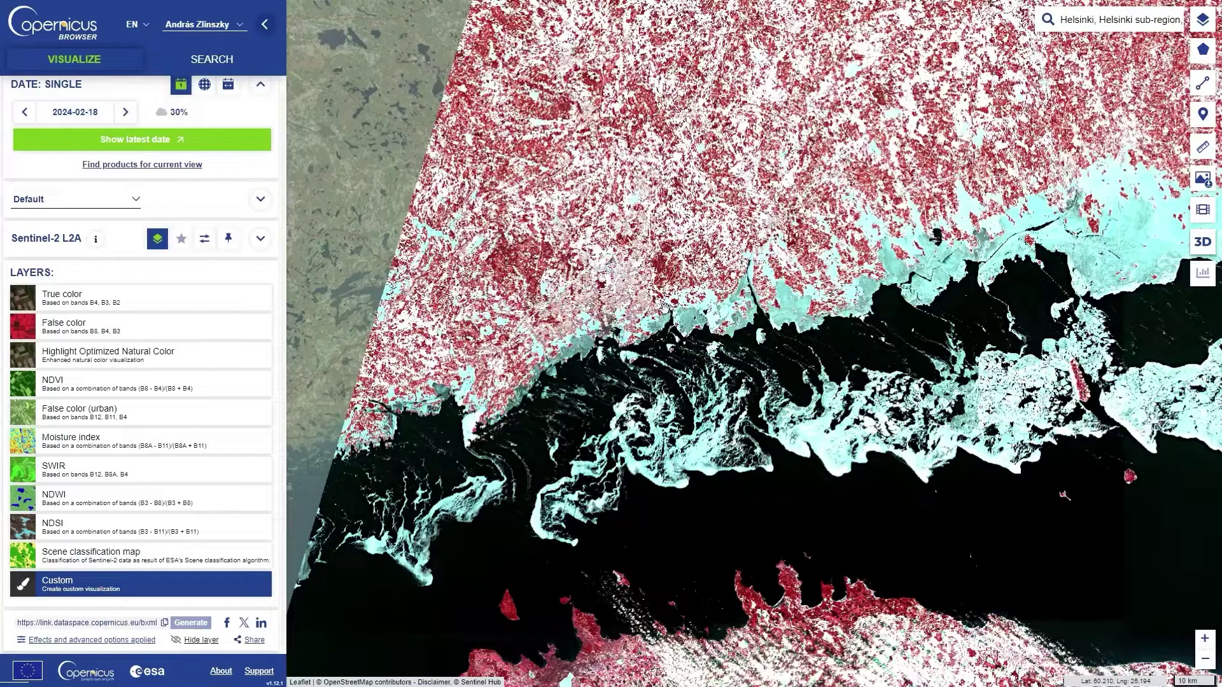
scroll(123, 245, "up", 1)
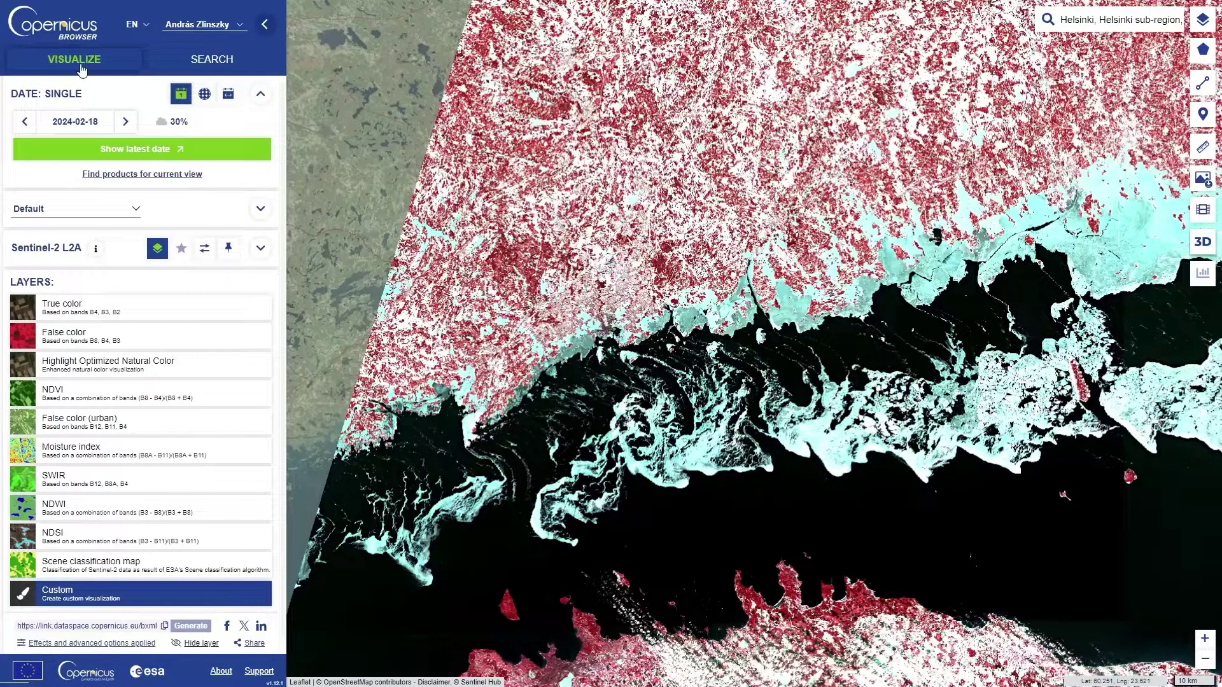
- Search Sentinel-2 MSI products from 2024-08-05 to 2024-09-05 over Finland
left_click(199, 62)
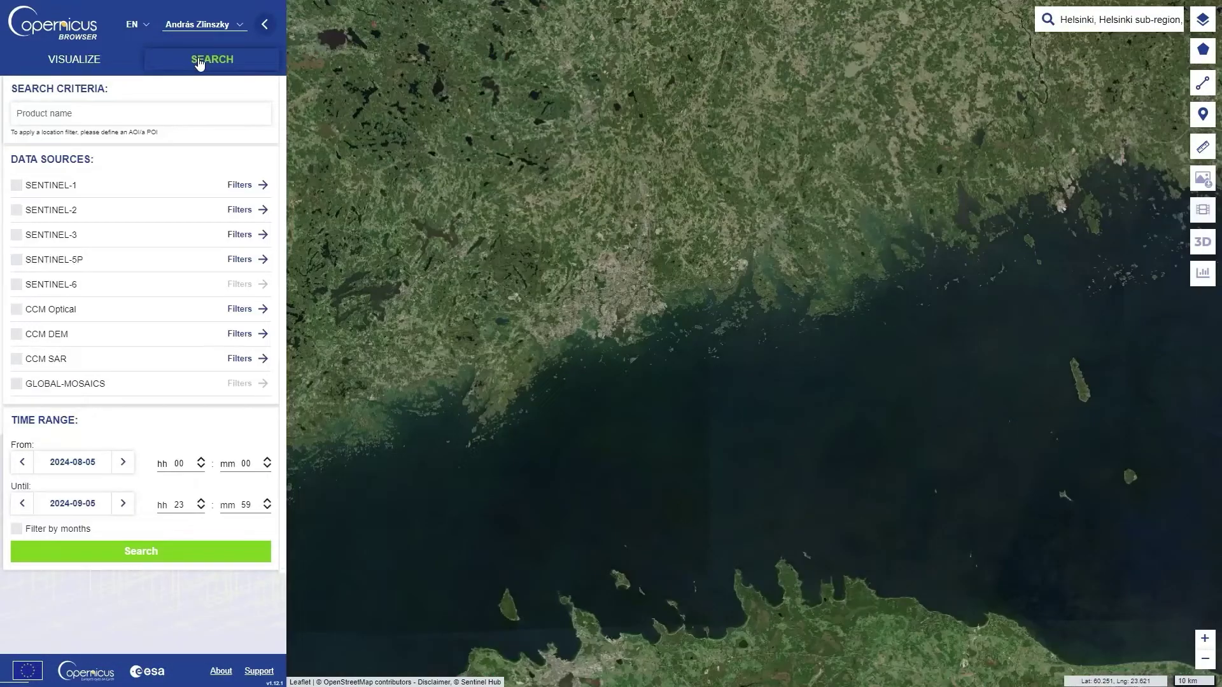
scroll(499, 259, "down", 1)
left_click_drag(499, 259, 780, 442)
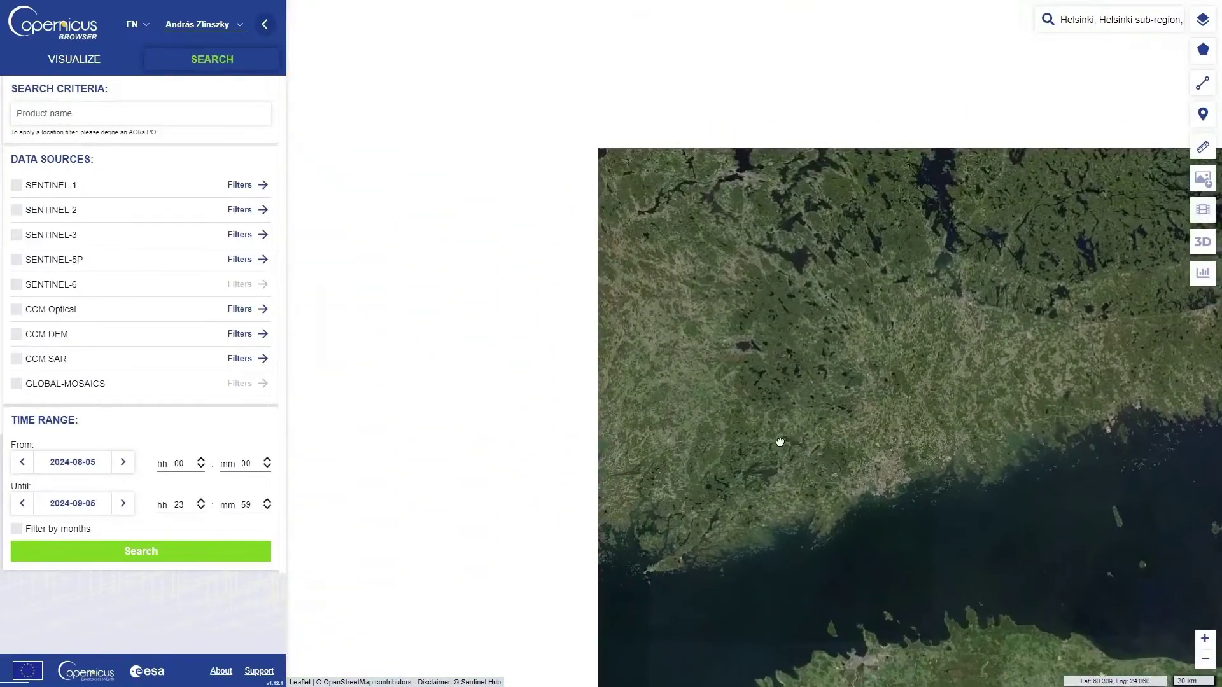
left_click(17, 211)
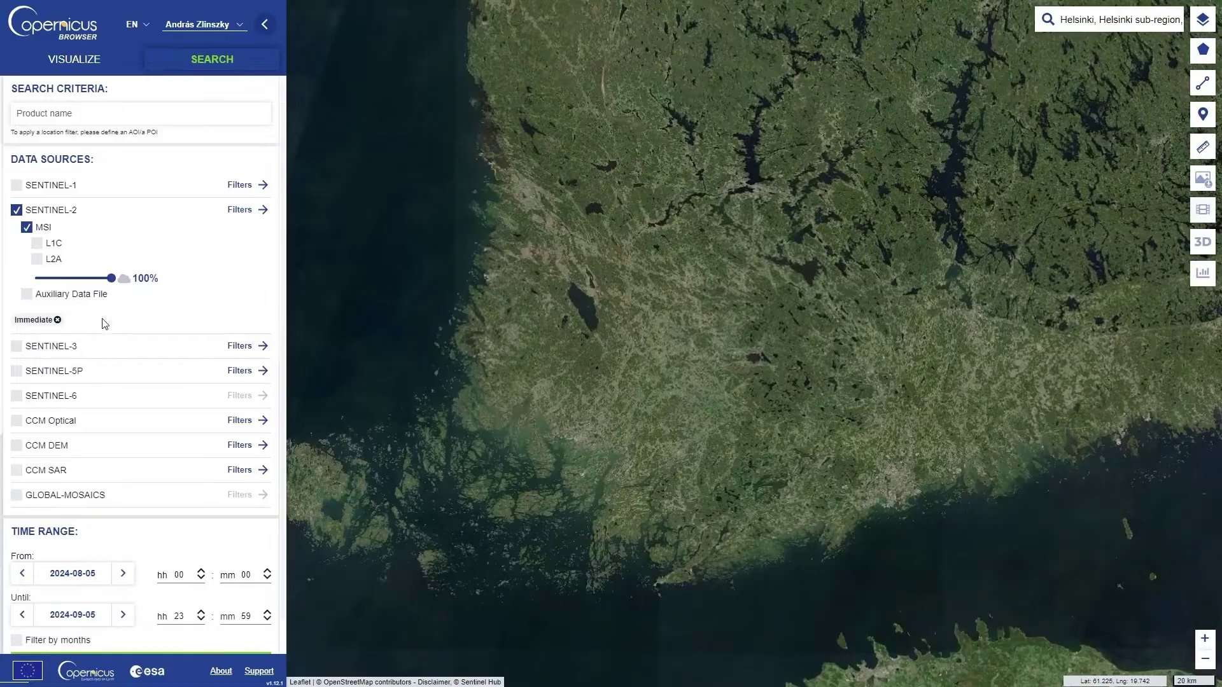
left_click(240, 215)
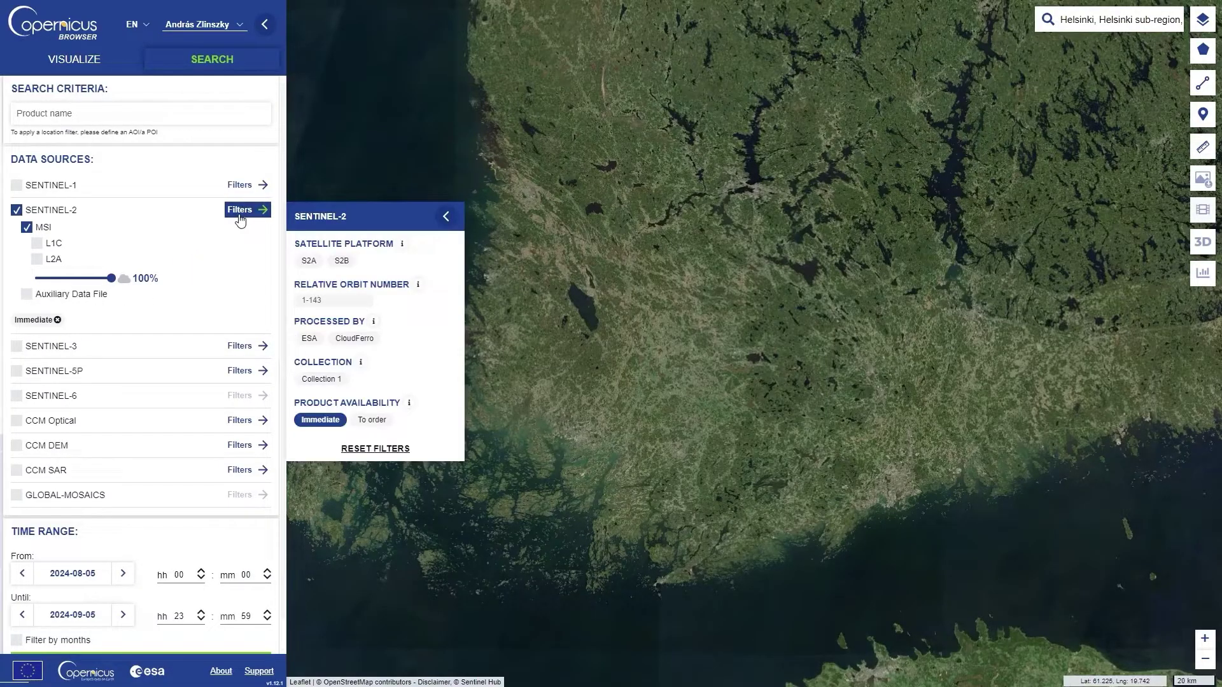
left_click(240, 218)
scroll(115, 537, "down", 1)
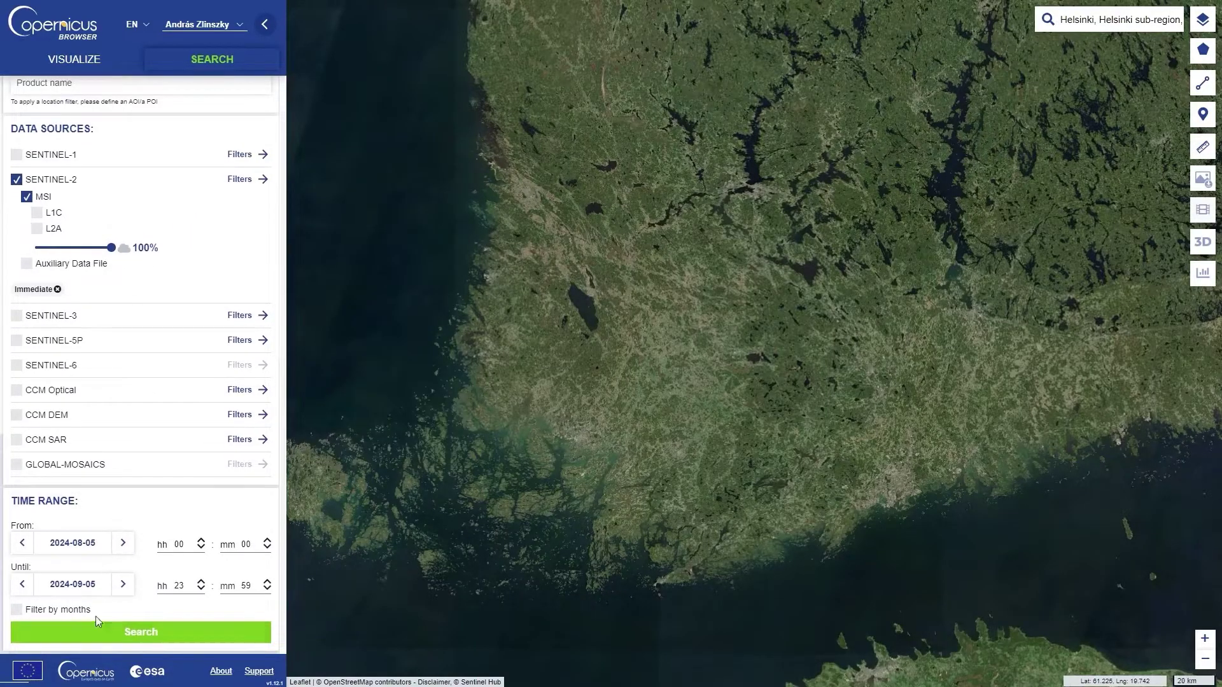
left_click(141, 633)
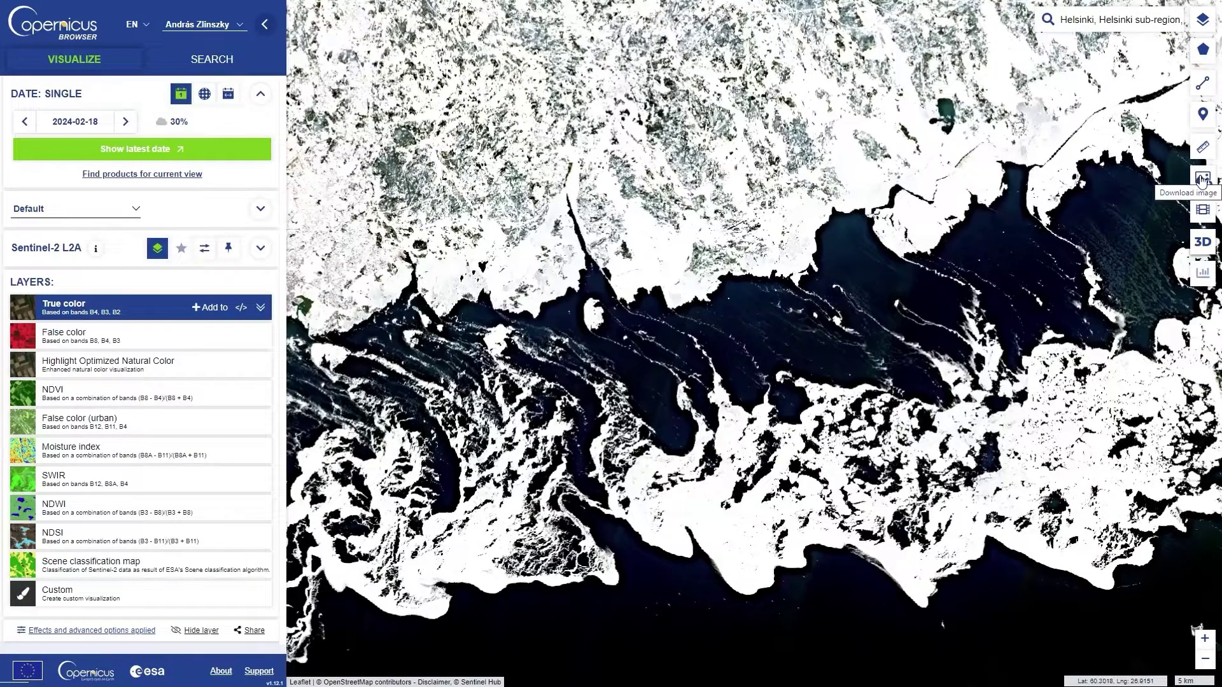
- Review image download options: Analytical with MEDIUM resolution and WGS 84, then High-res print
left_click(1201, 179)
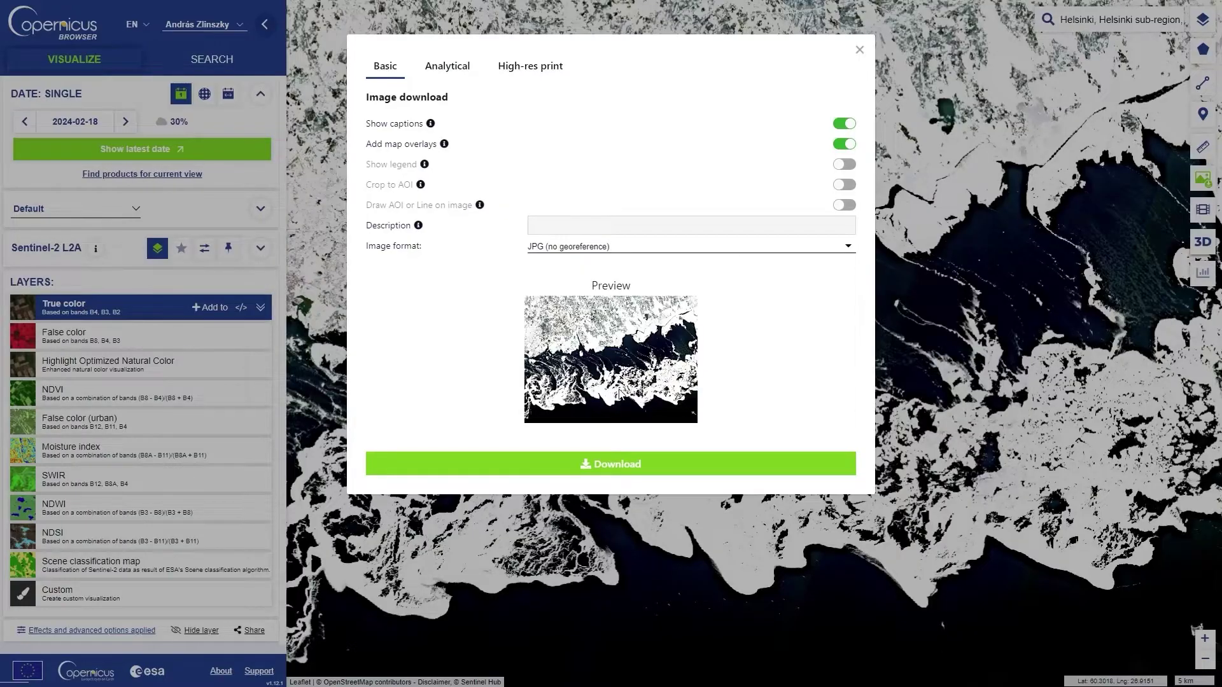
left_click(460, 66)
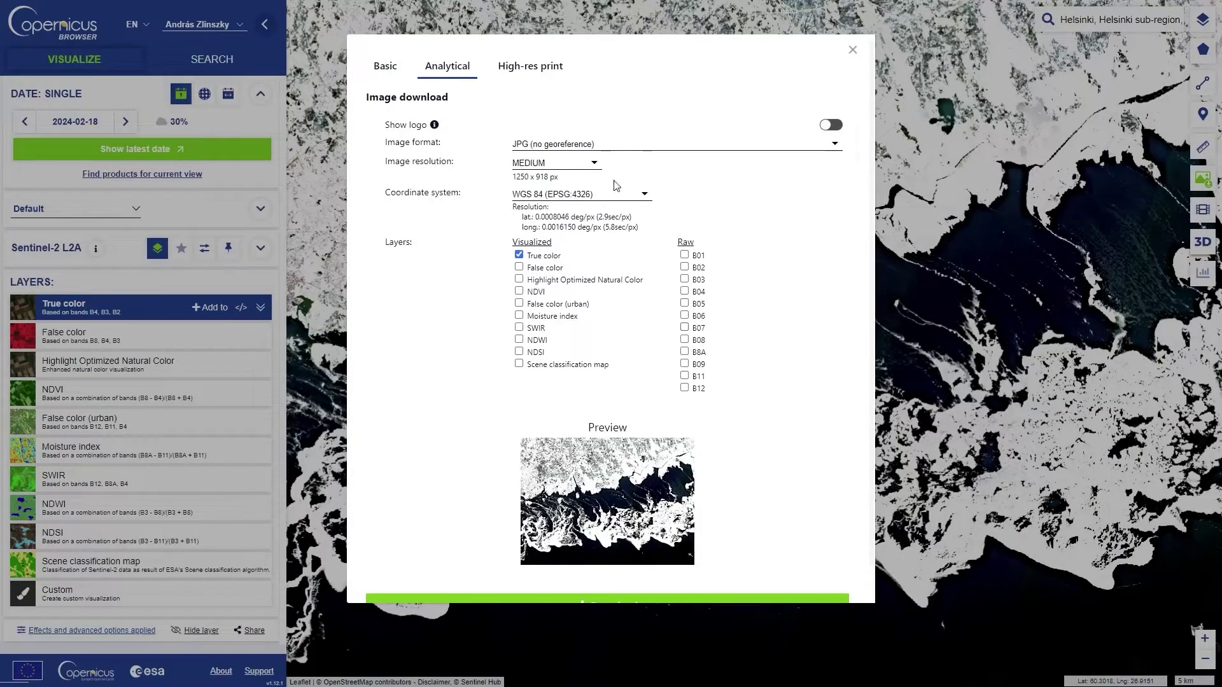
left_click(583, 164)
left_click(586, 164)
left_click(645, 195)
left_click(645, 196)
left_click(530, 69)
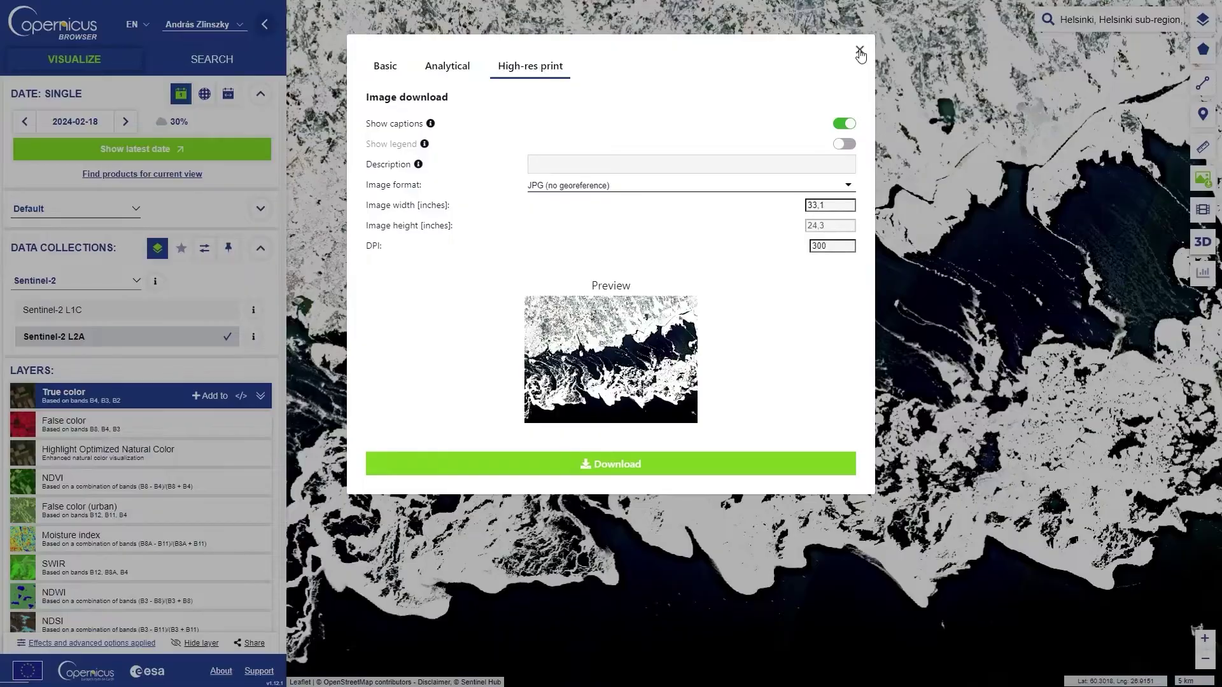
- Close the Image download window and the Welcome message
left_click(859, 53)
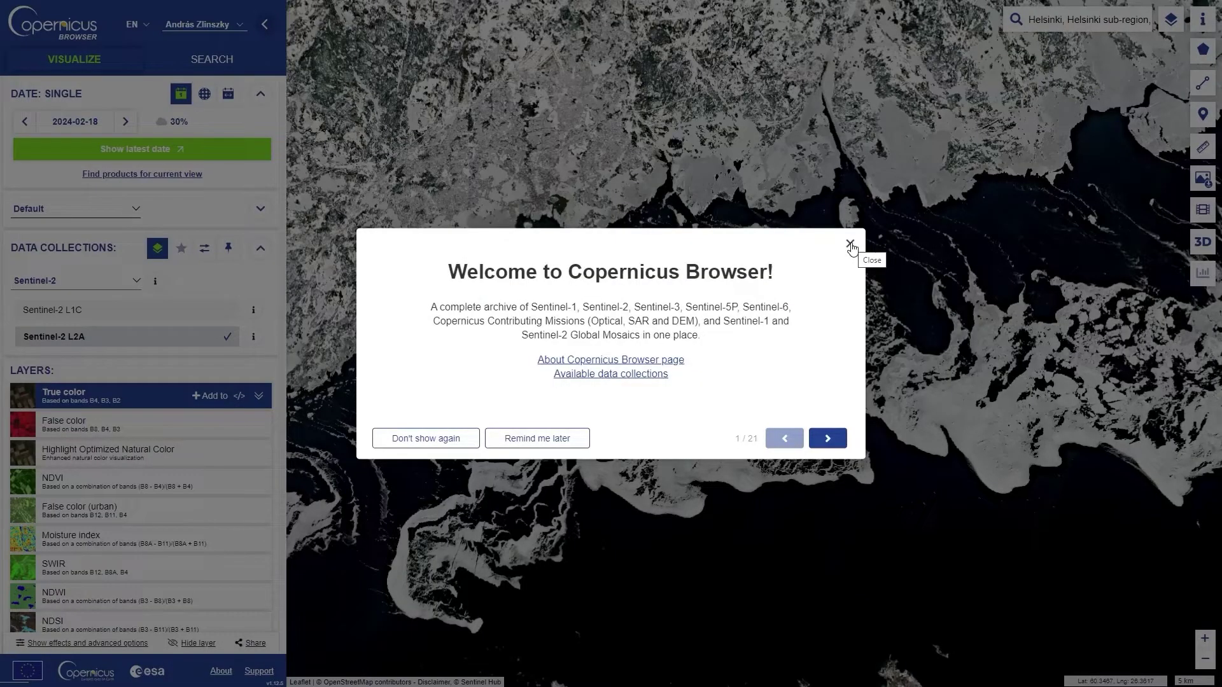
left_click(849, 245)
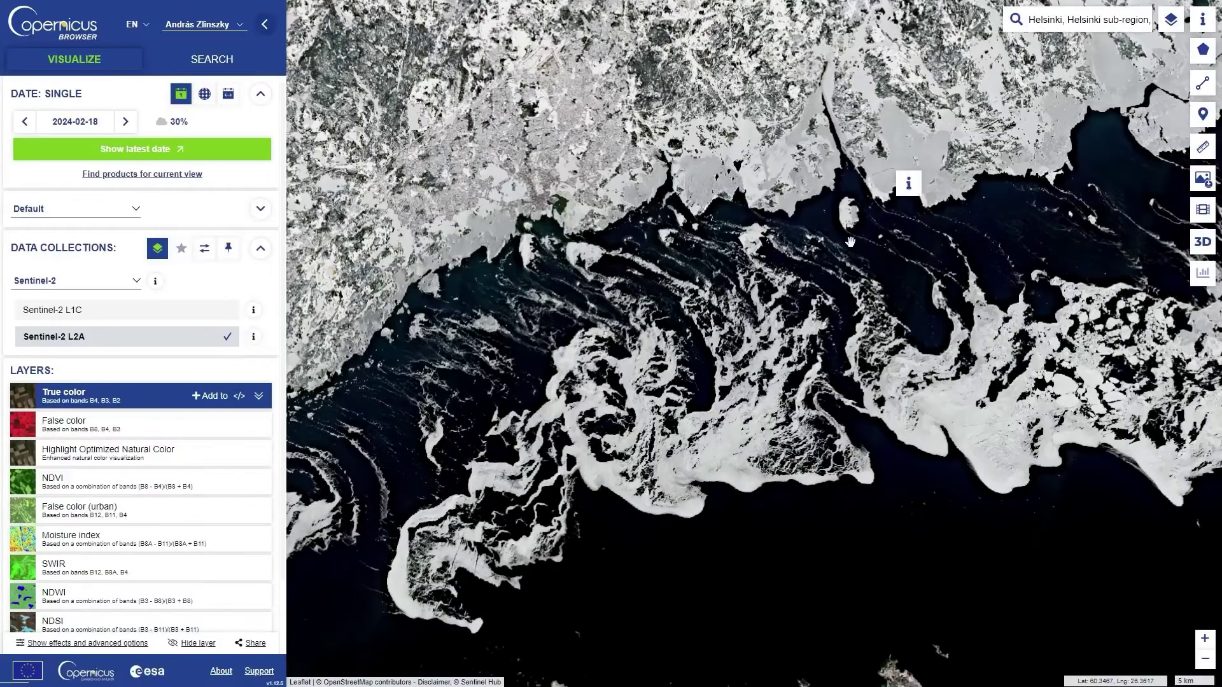